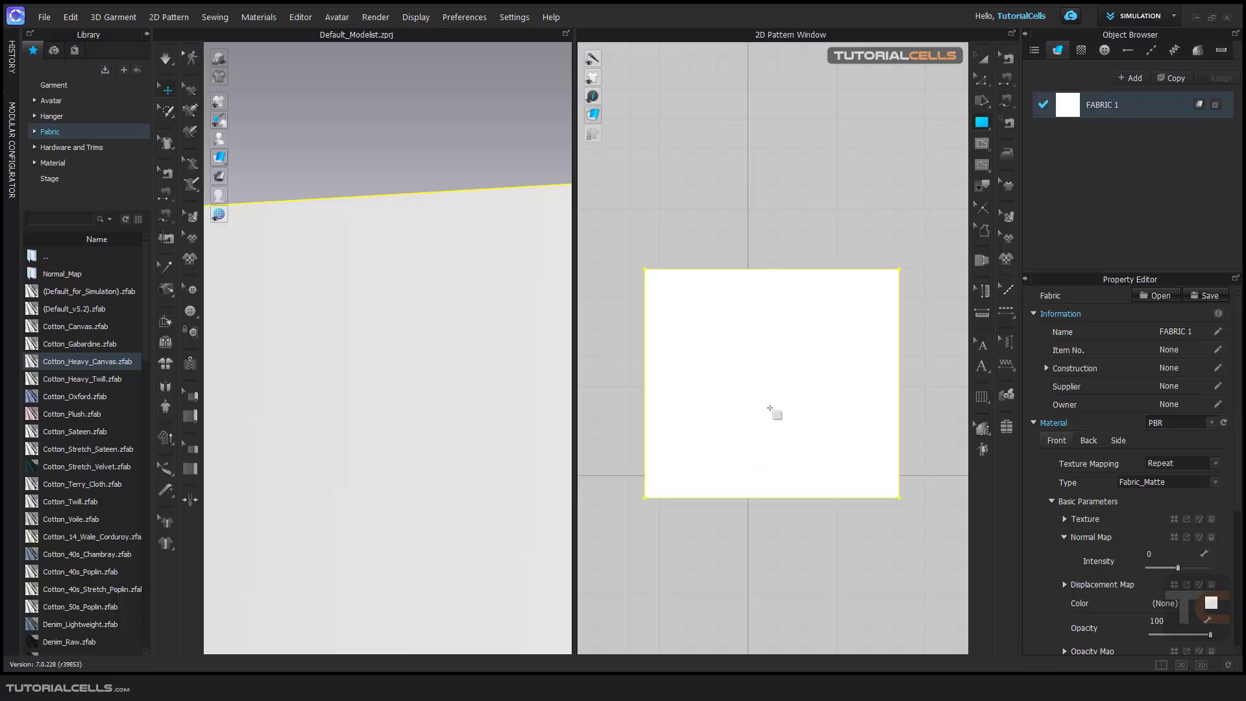
- Add the (Default_v5.2) fabric from the library to the fabric list and apply it to the square pattern
{"action": "middle_click_drag", "start_coordinate": [775, 412], "coordinate": [772, 403]}
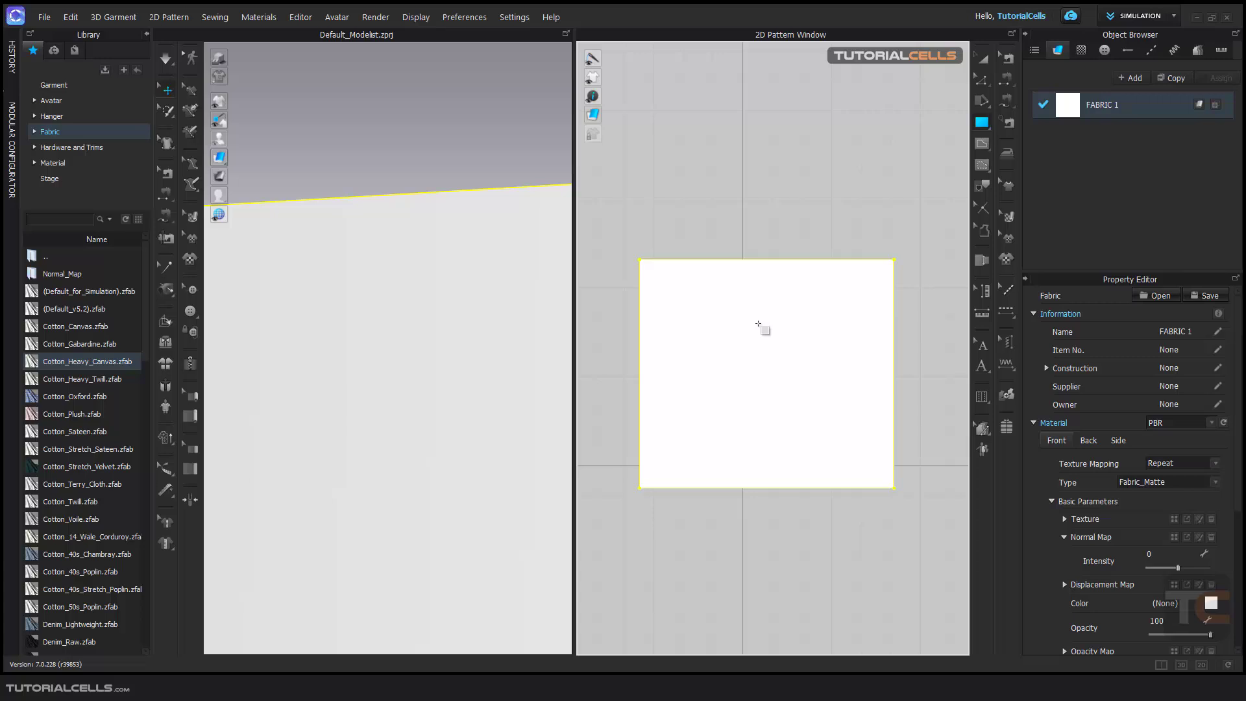
{"action": "middle_click_drag", "start_coordinate": [500, 381], "coordinate": [501, 342]}
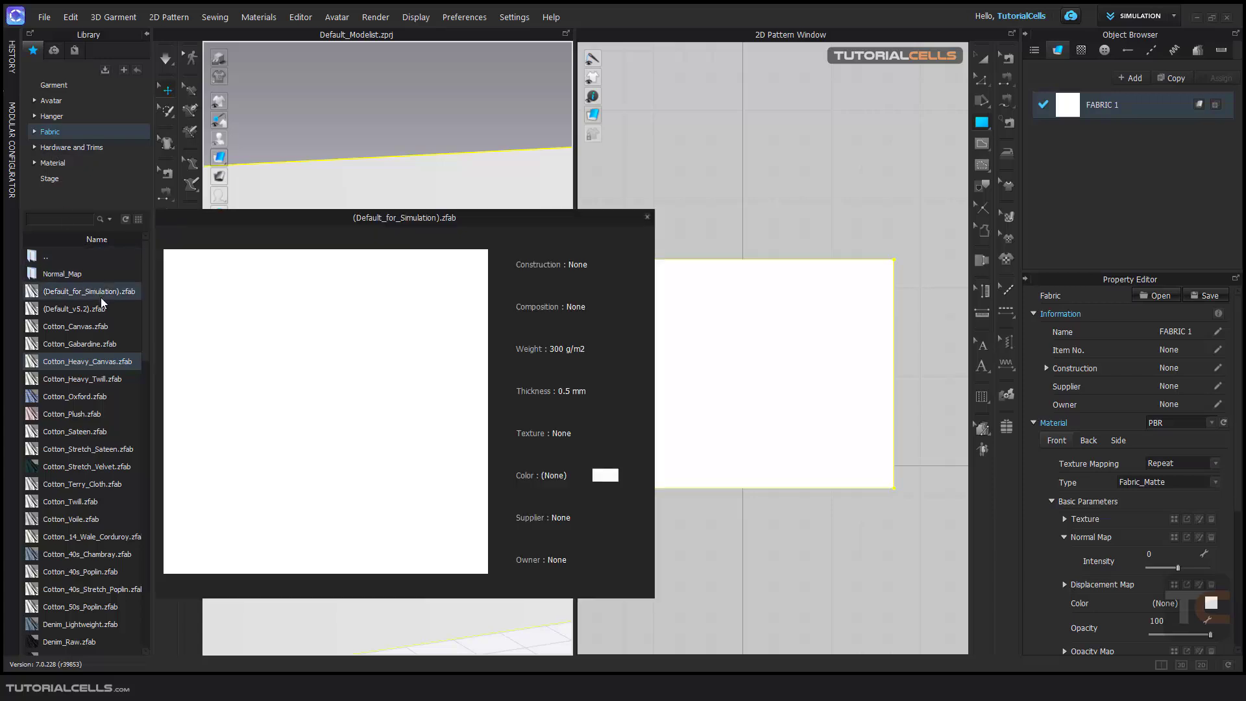
{"action": "mouse_move", "coordinate": [75, 317]}
{"action": "left_click_drag", "start_coordinate": [75, 317], "coordinate": [1076, 202]}
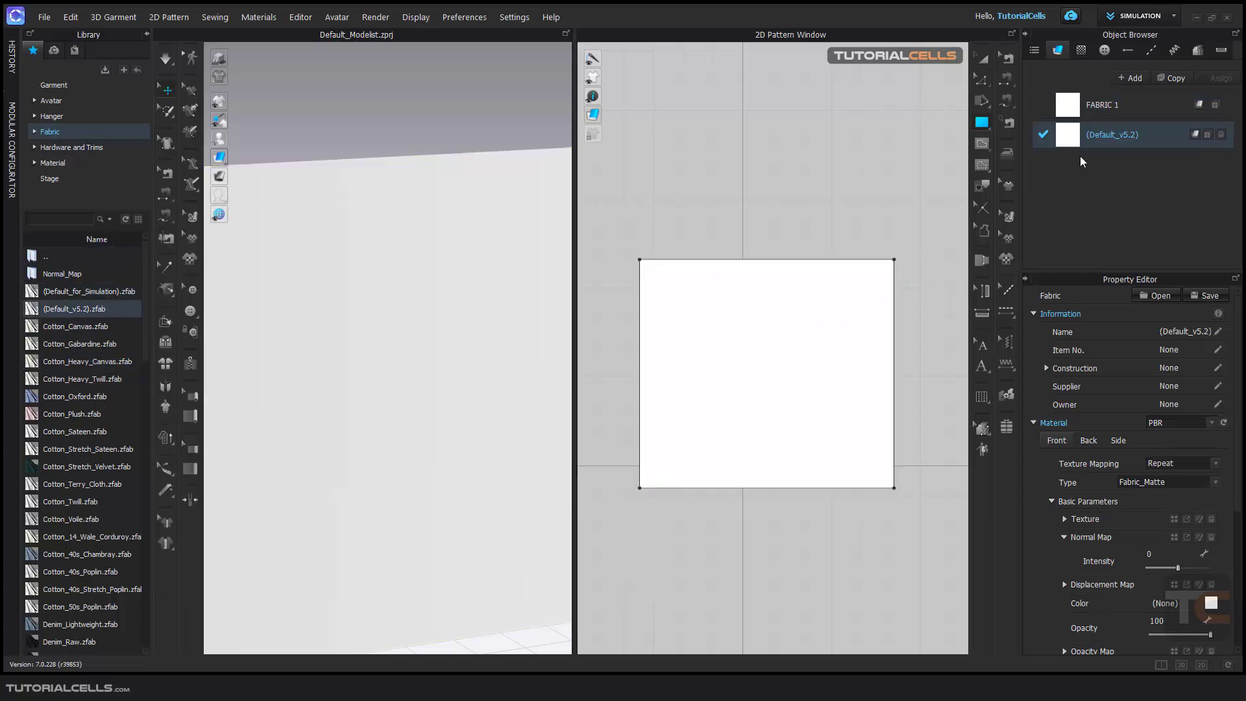
{"action": "left_click_drag", "start_coordinate": [1069, 134], "coordinate": [839, 324]}
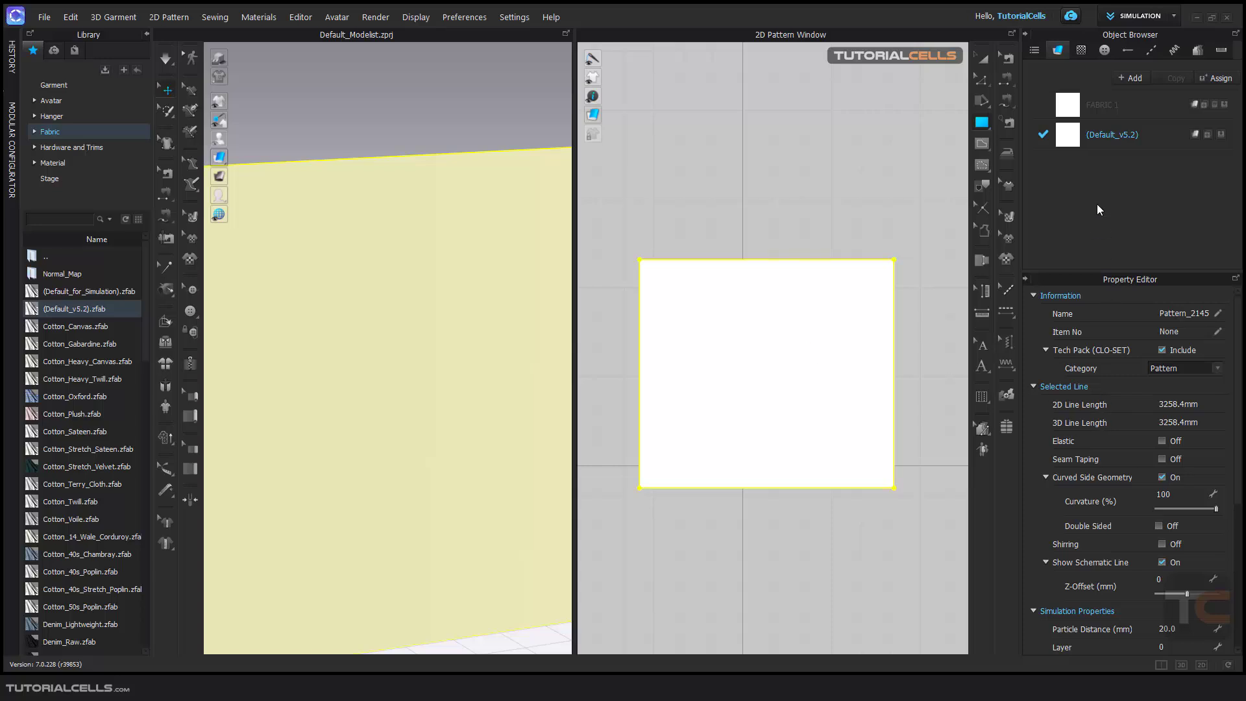
{"action": "left_click", "coordinate": [1111, 142]}
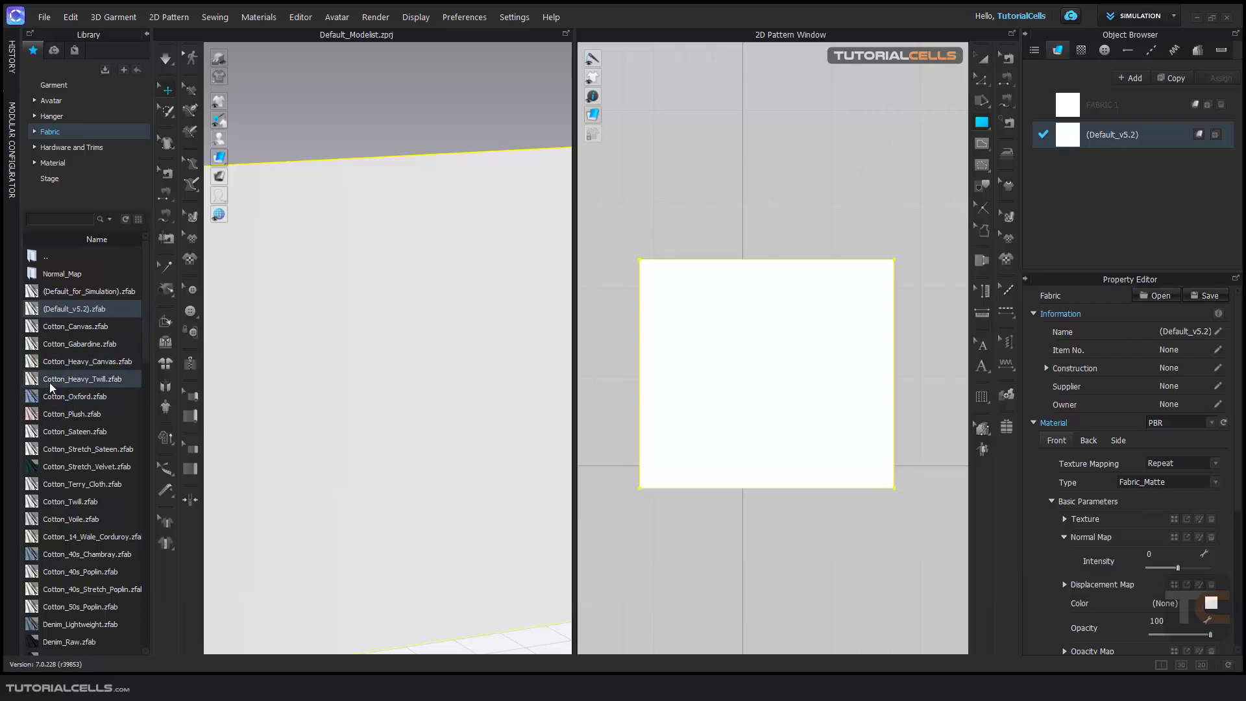
- Add the Cotton_Heavy_Twill library fabric to the fabric list and apply it to the square pattern
{"action": "left_click_drag", "start_coordinate": [52, 381], "coordinate": [1108, 211]}
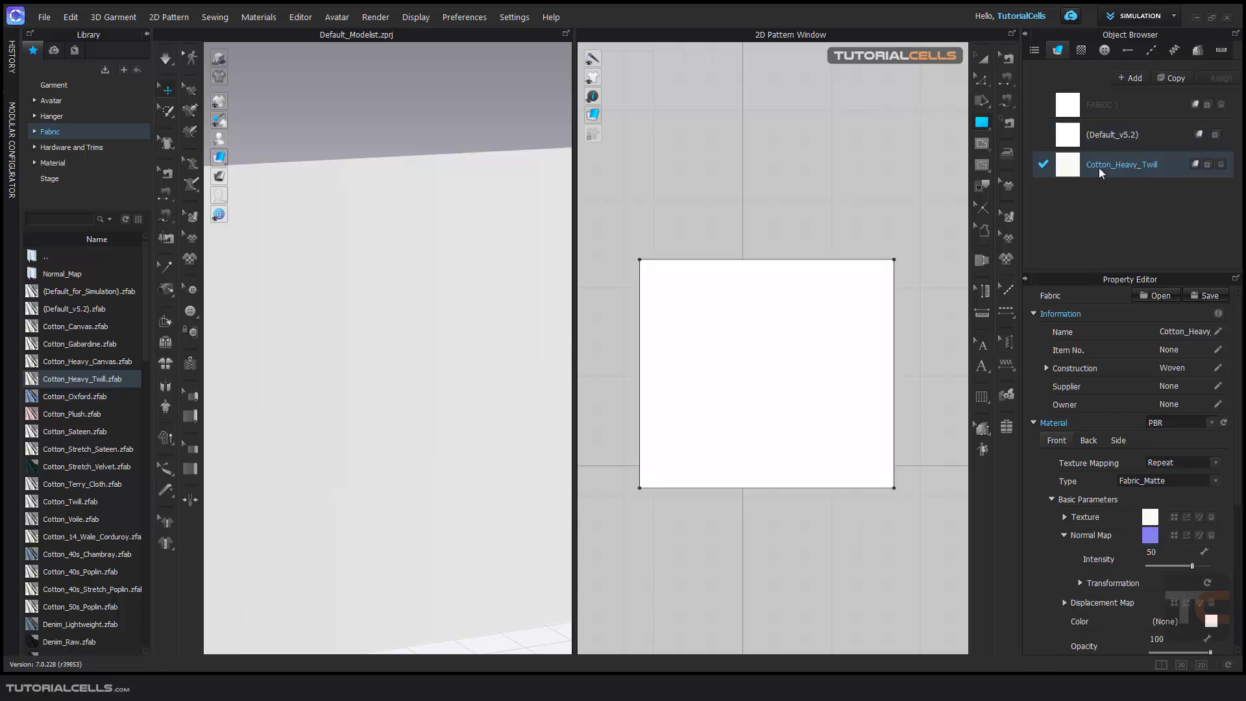
{"action": "left_click_drag", "start_coordinate": [1102, 167], "coordinate": [835, 314]}
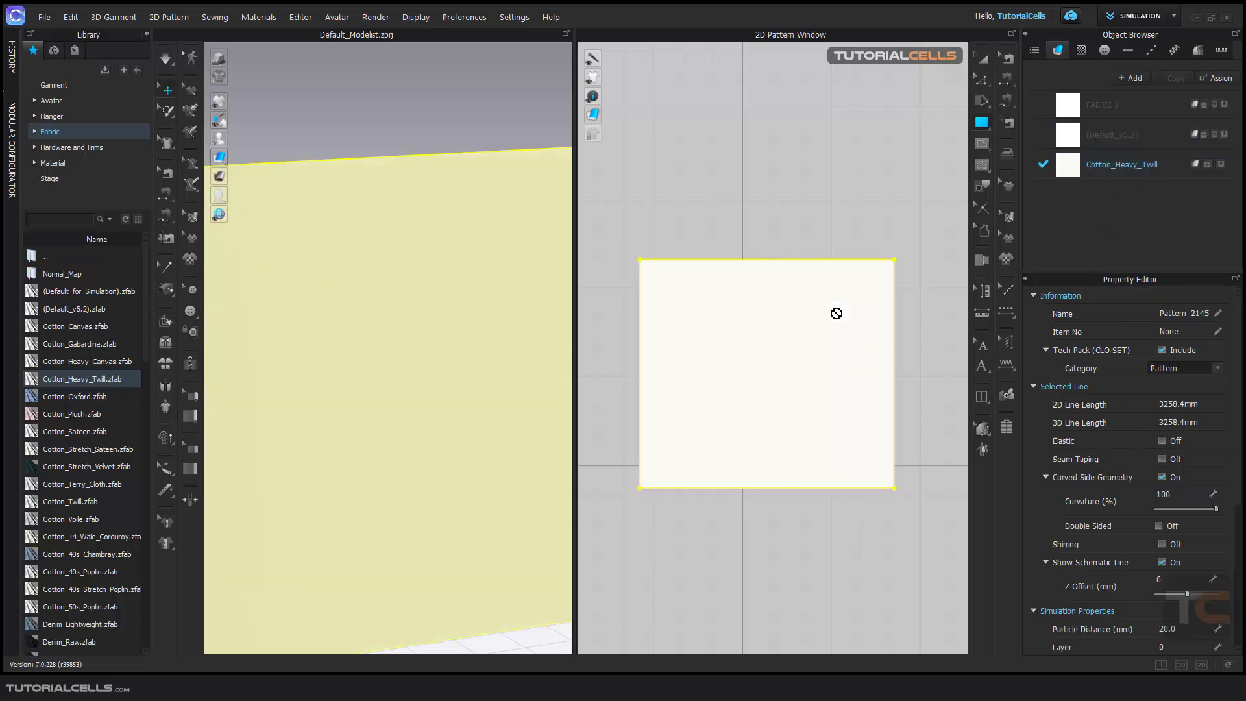
- Remove the normal map from the Cotton_Heavy_Twill fabric
{"action": "left_click", "coordinate": [1107, 165]}
{"action": "left_click", "coordinate": [1211, 536]}
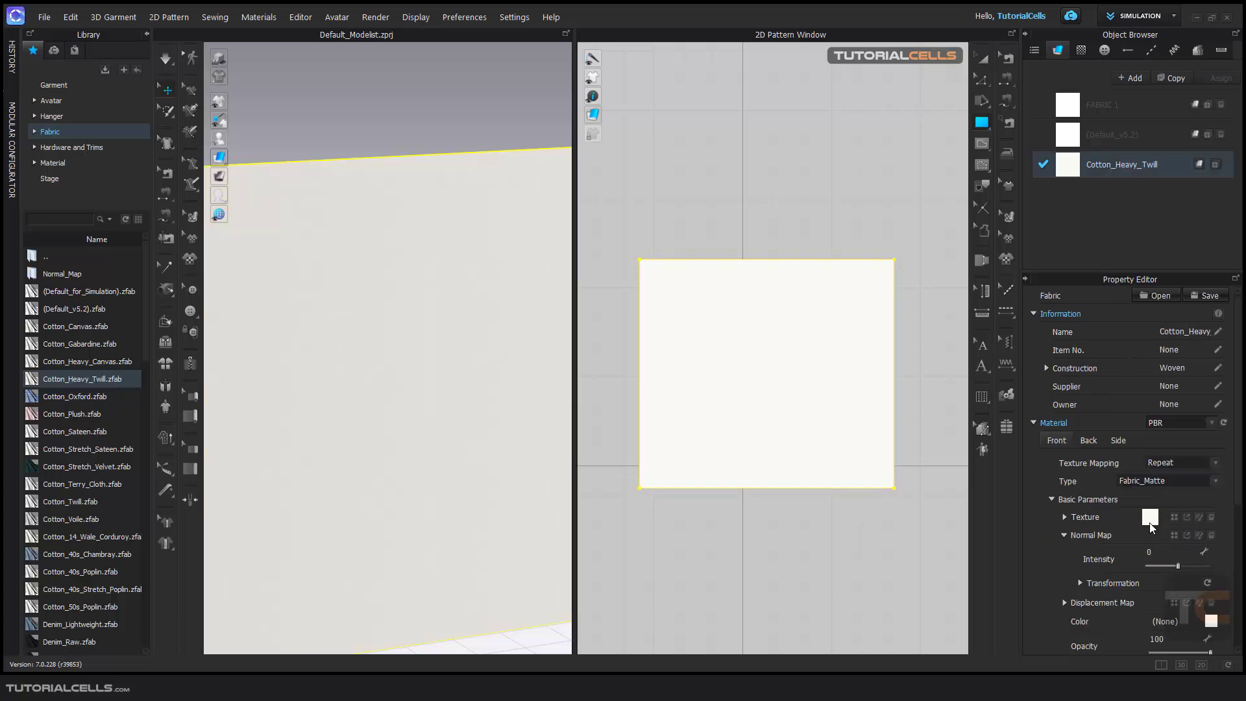
{"action": "left_click", "coordinate": [1064, 517]}
{"action": "left_click", "coordinate": [1065, 517]}
- Apply FABRIC 1 to the square pattern again and open the Texture Editor for its front texture
{"action": "left_click_drag", "start_coordinate": [1078, 111], "coordinate": [862, 319]}
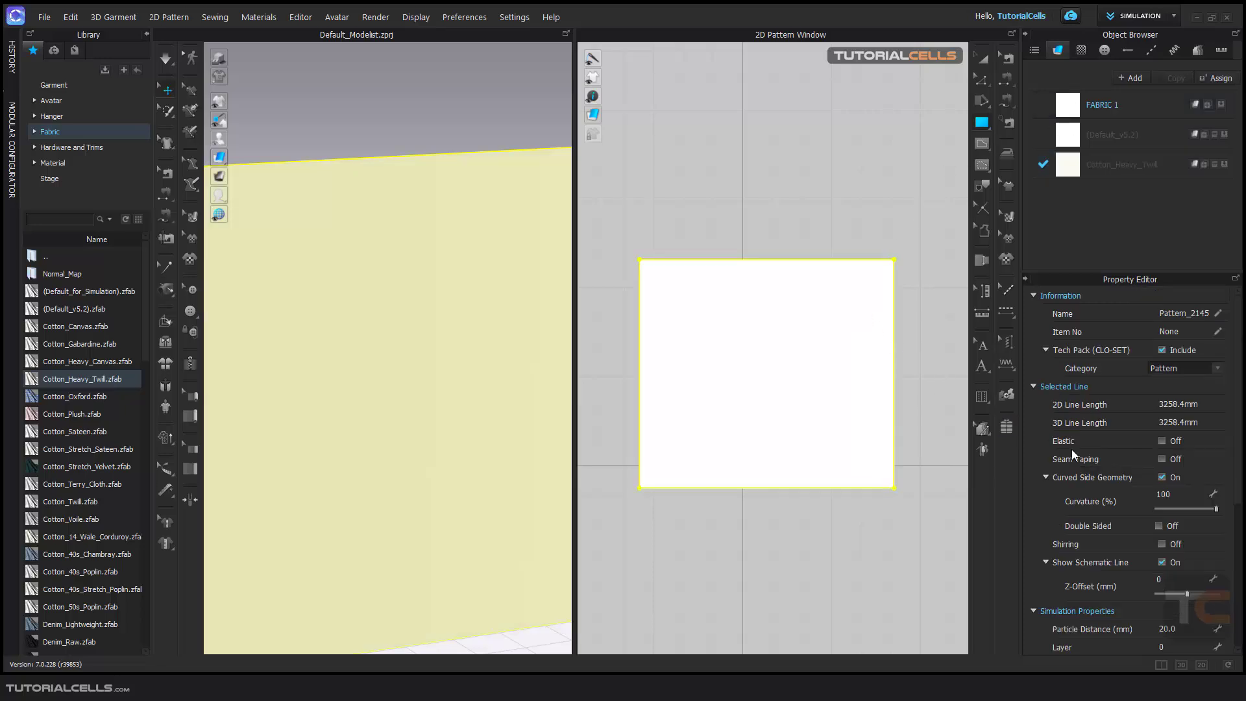
{"action": "left_click", "coordinate": [1103, 109]}
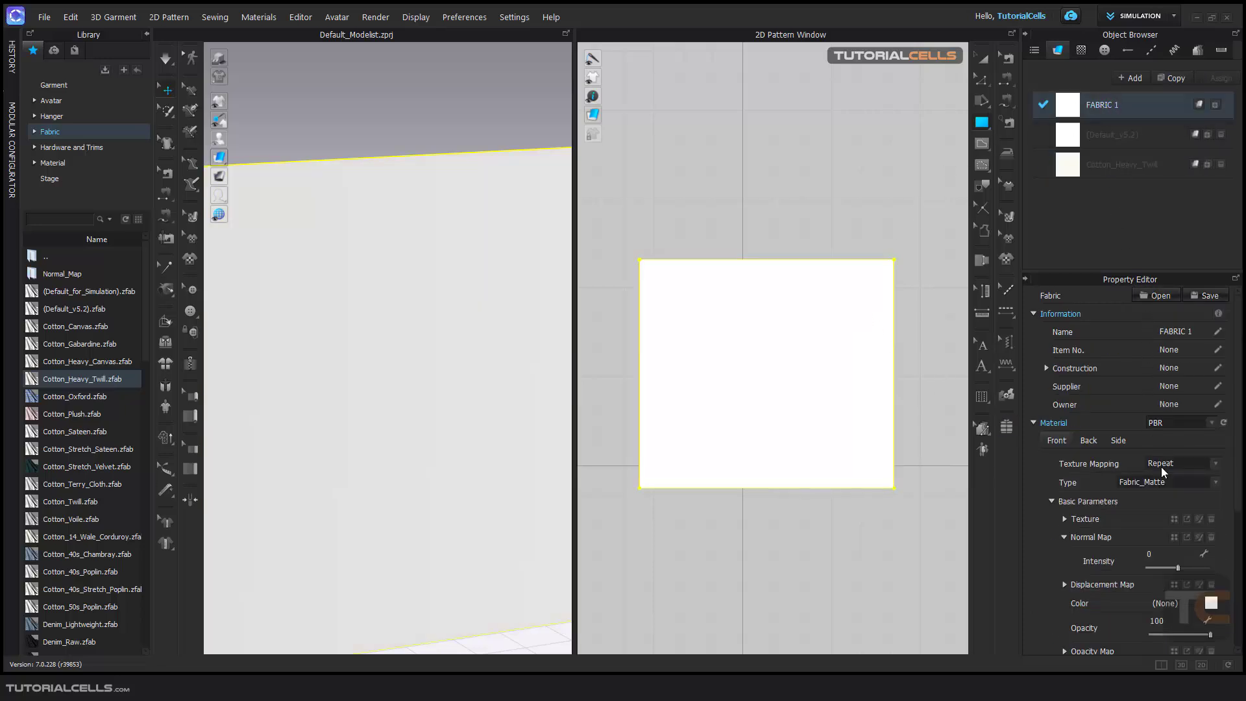
{"action": "left_click", "coordinate": [1198, 519]}
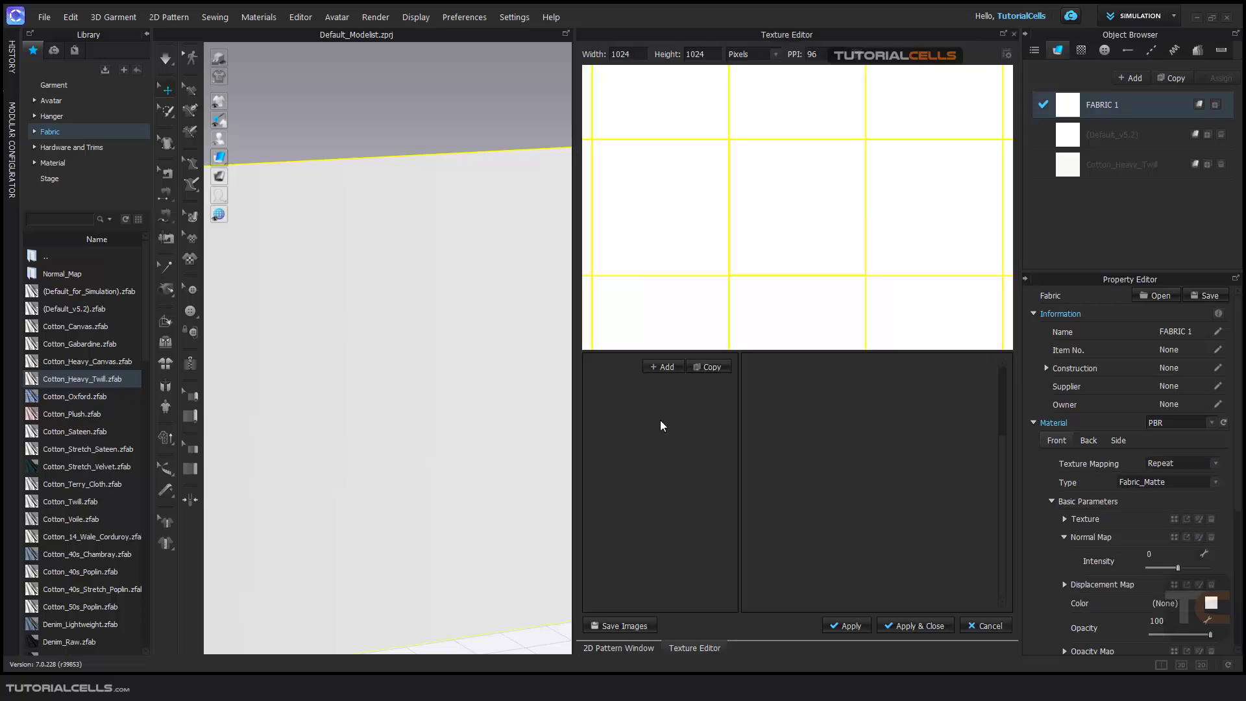
- Add the image flower-png-dahlia-flower-png-transparent-image-1644 as a layer in the Texture Editor
{"action": "left_click", "coordinate": [665, 367]}
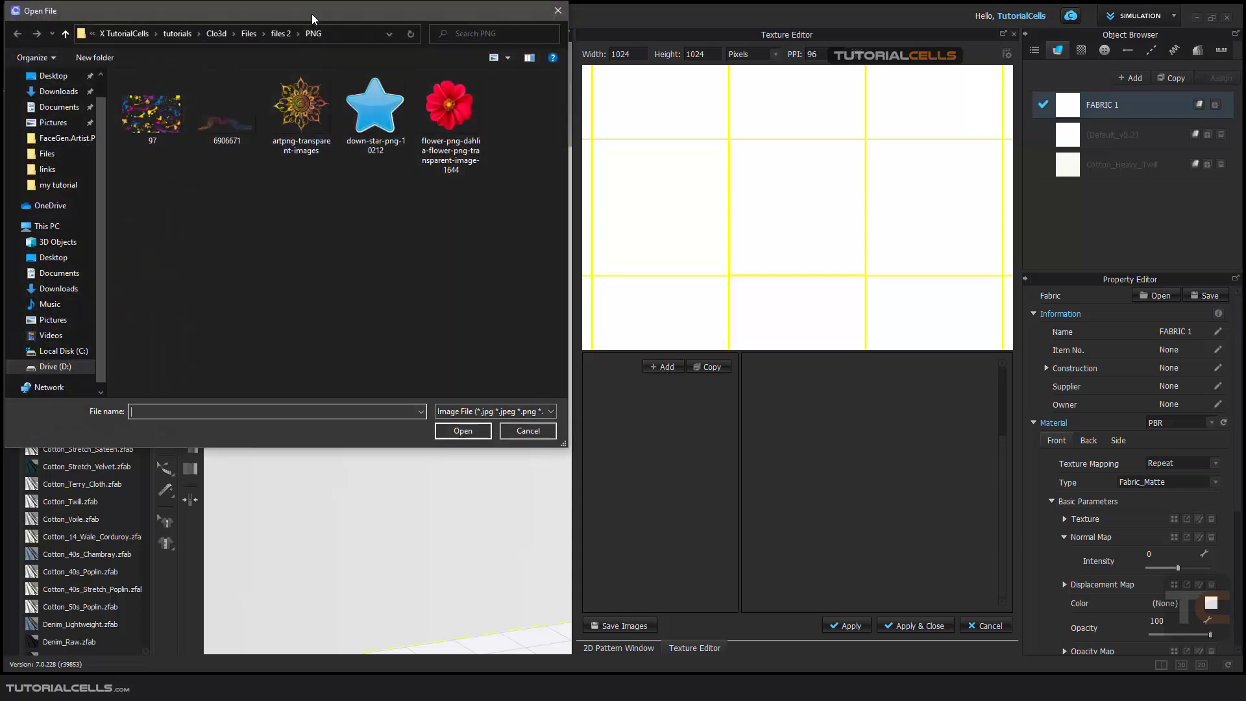
{"action": "left_click_drag", "start_coordinate": [311, 13], "coordinate": [346, 187]}
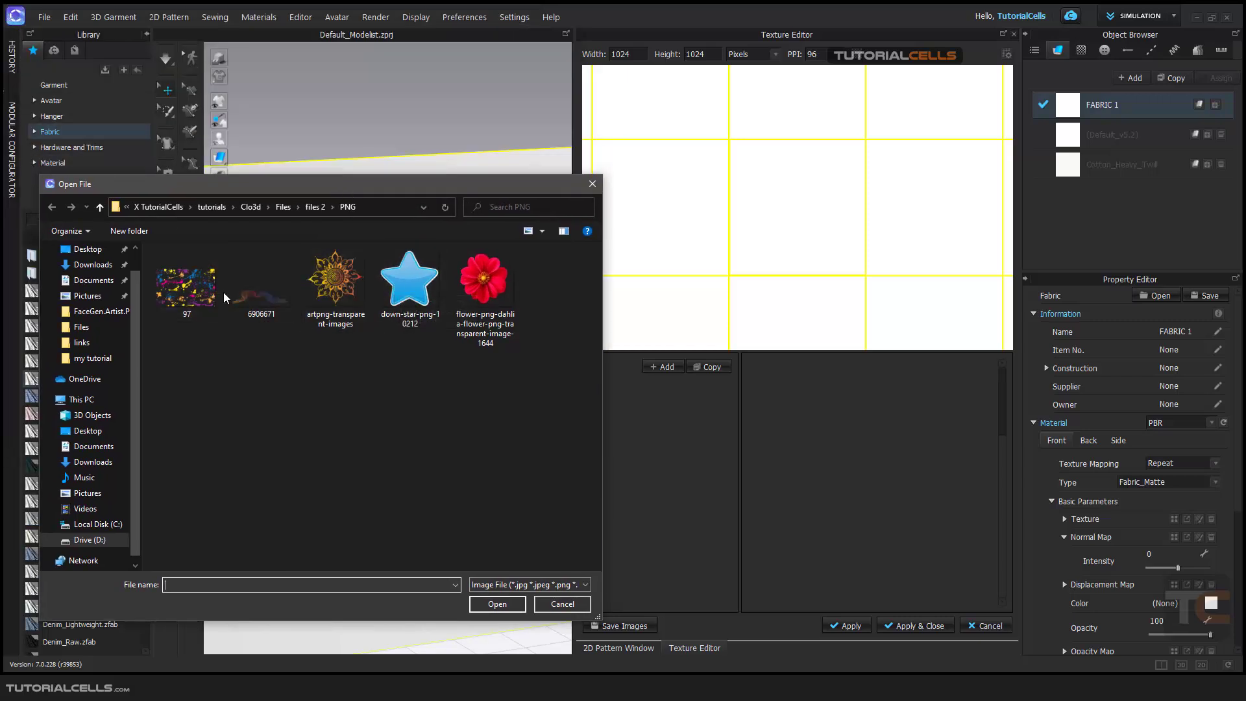
{"action": "left_click", "coordinate": [474, 286]}
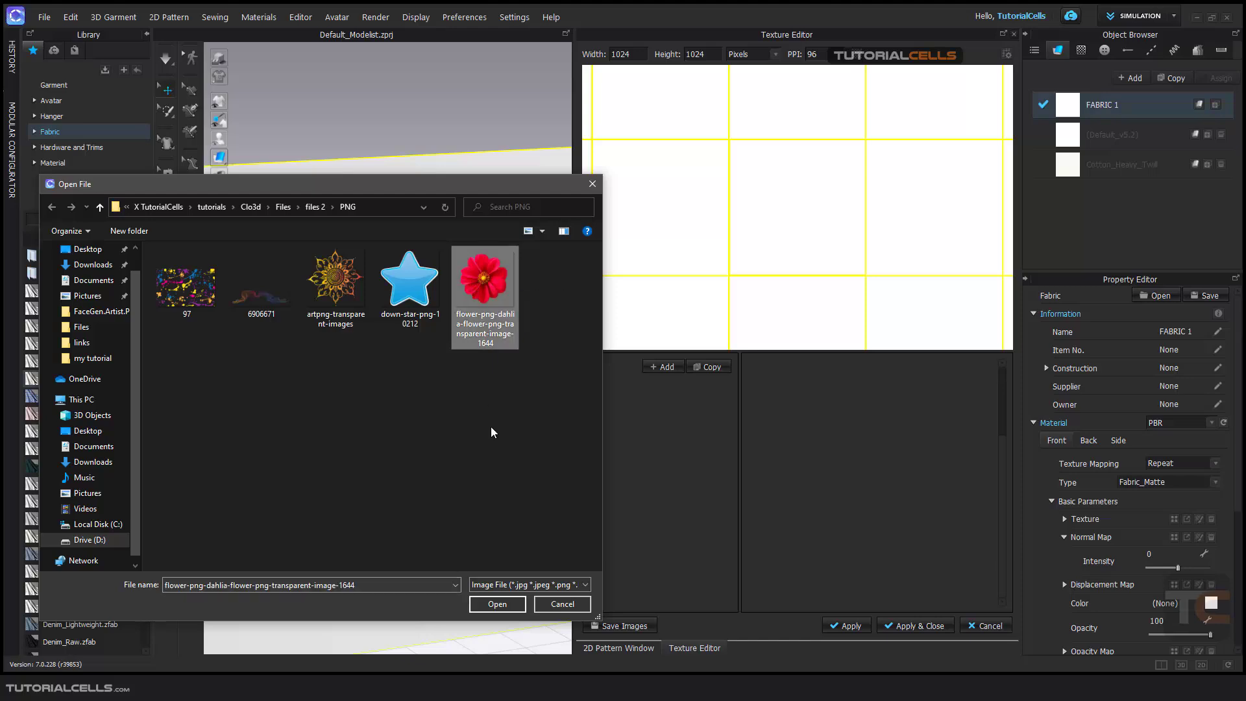
{"action": "left_click", "coordinate": [496, 603]}
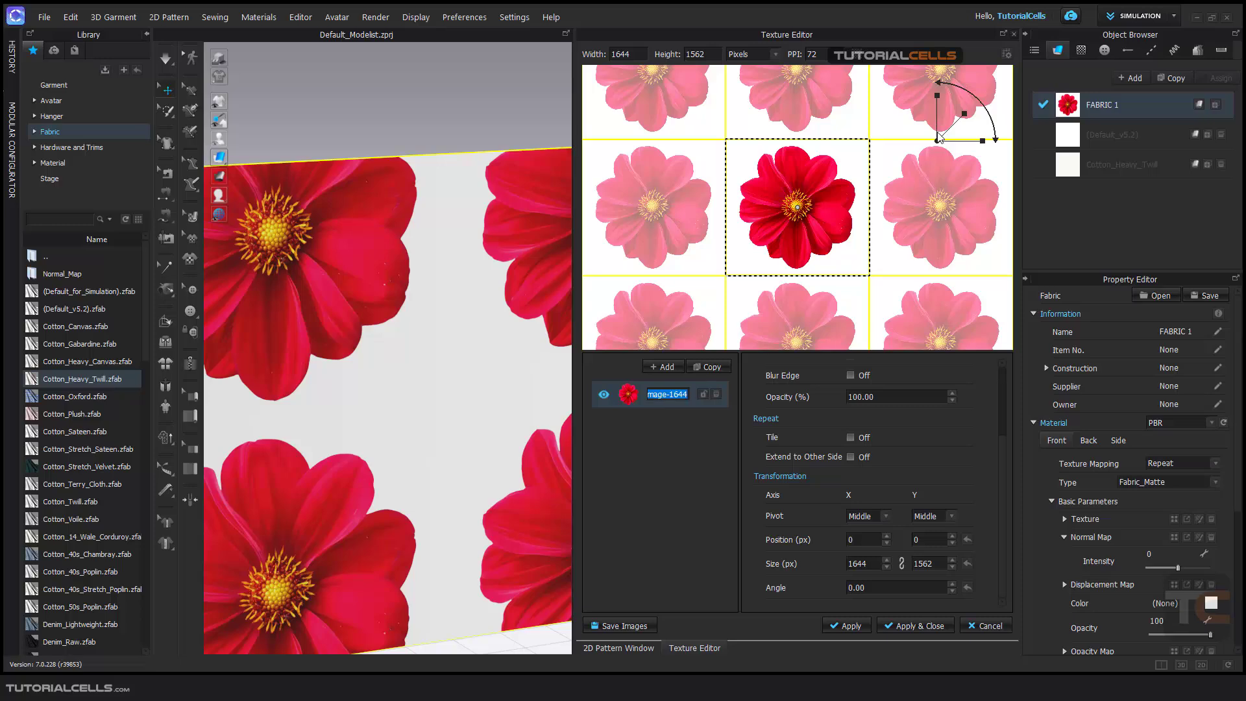
- Scale the flower image down to about 689 × 660 px and move it to about X 351, Y 313 px
{"action": "left_click_drag", "start_coordinate": [964, 115], "coordinate": [973, 142]}
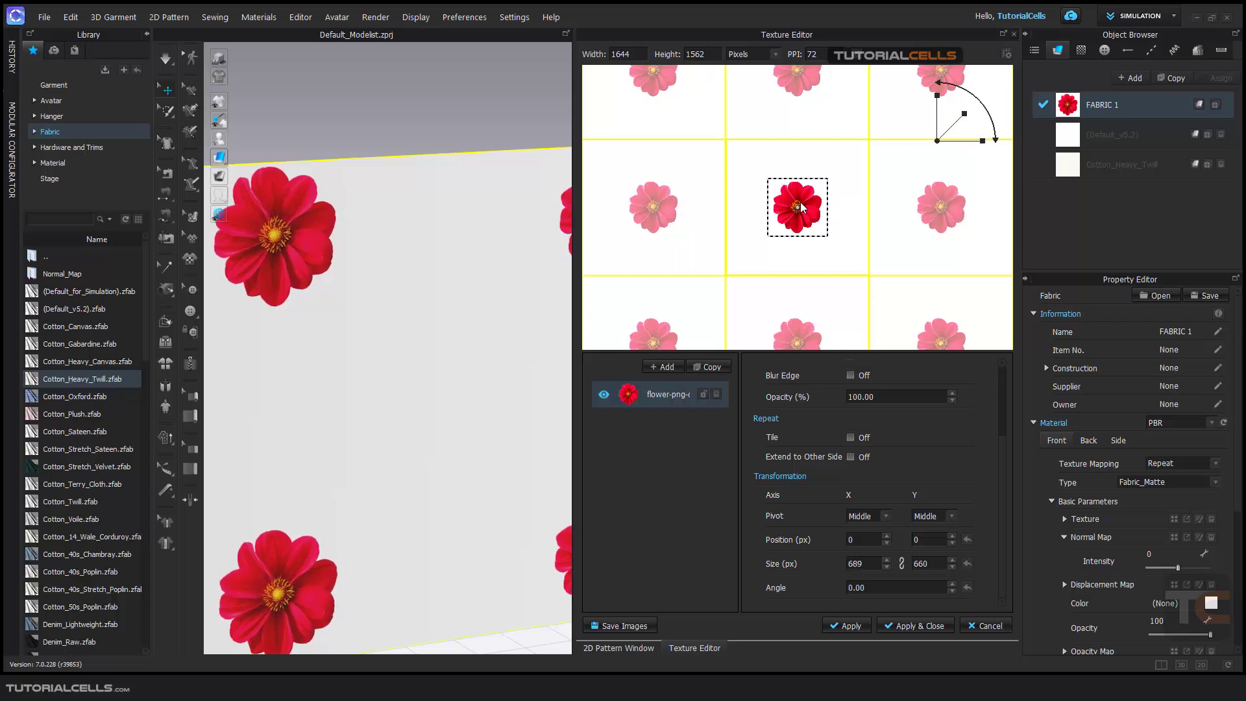
{"action": "left_click_drag", "start_coordinate": [801, 207], "coordinate": [833, 179]}
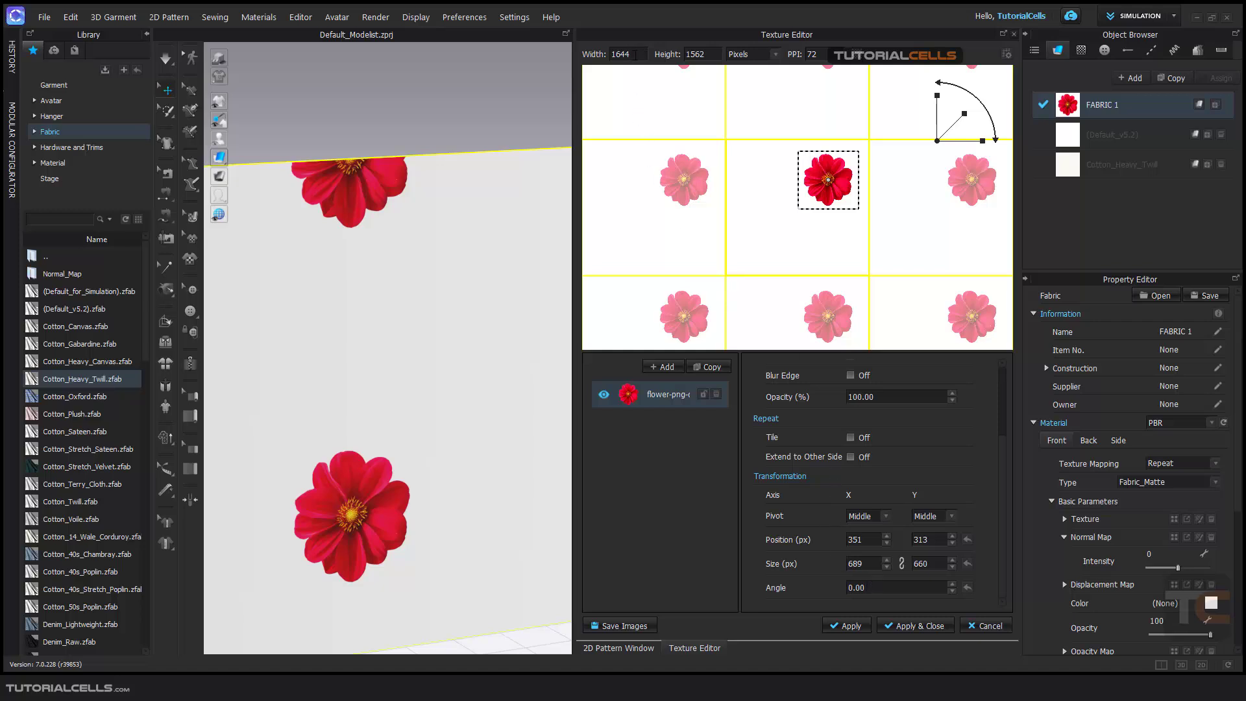
- Set the texture canvas to 1024 × 1024 pixels and move the flower to about X 69, Y 83 px
{"action": "left_click_drag", "start_coordinate": [636, 54], "coordinate": [609, 56]}
{"action": "type", "text": "102"}
{"action": "left_click_drag", "start_coordinate": [704, 54], "coordinate": [685, 55]}
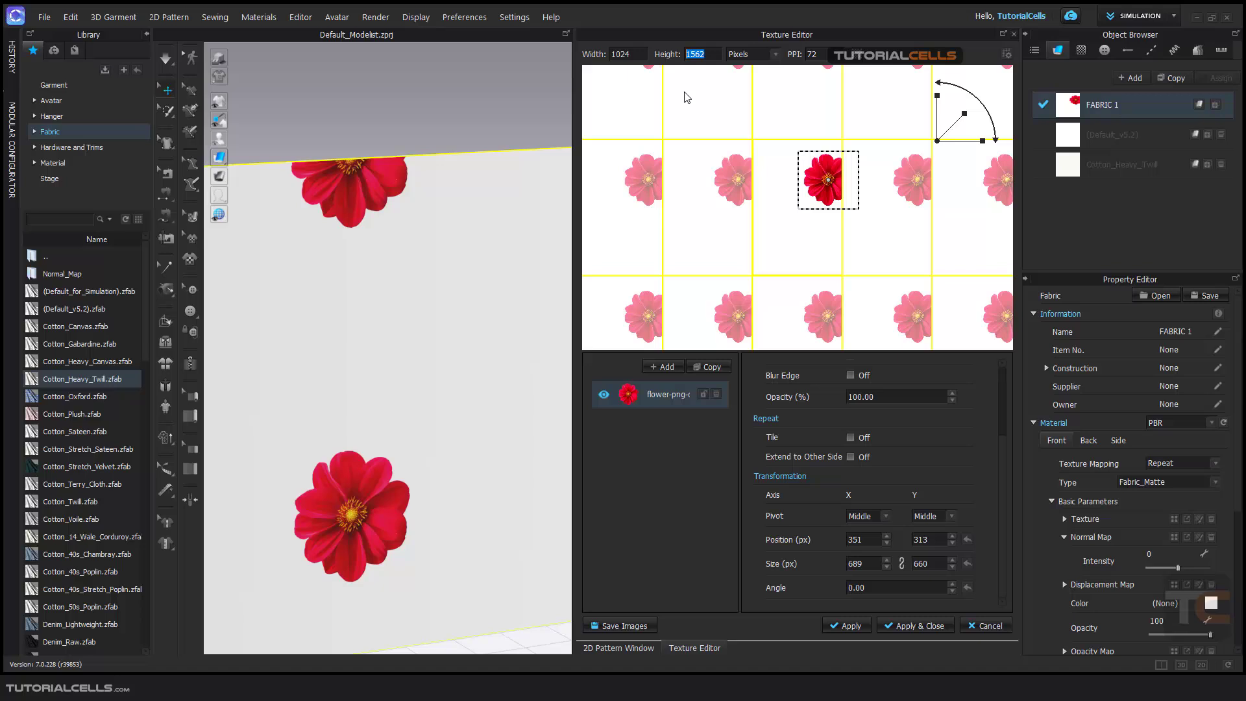
{"action": "type", "text": "1"}
{"action": "left_click_drag", "start_coordinate": [695, 54], "coordinate": [675, 56]}
{"action": "type", "text": "1024"}
{"action": "key", "text": "Return"}
{"action": "left_click_drag", "start_coordinate": [823, 157], "coordinate": [807, 196]}
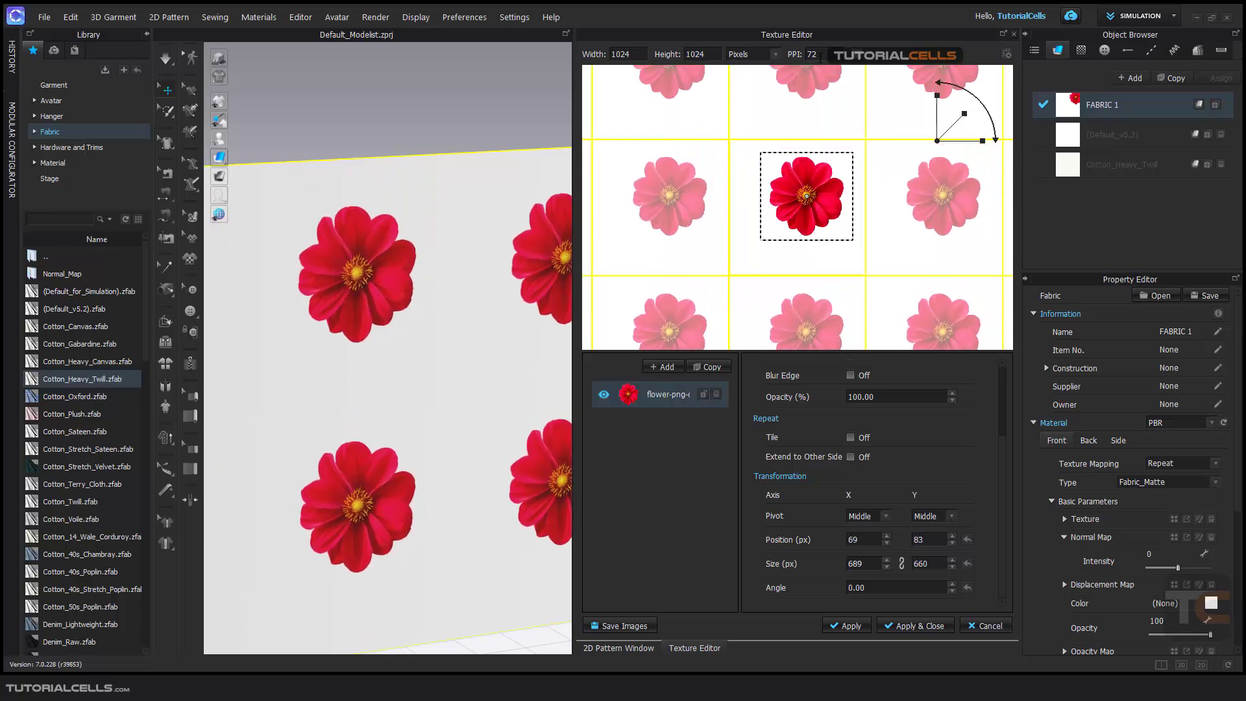
- Set the texture resolution to 150 PPI and reposition the flower at about X 280, Y 215 px
{"action": "double_click", "coordinate": [811, 55]}
{"action": "type", "text": "300"}
{"action": "key", "text": "Return"}
{"action": "left_click_drag", "start_coordinate": [815, 189], "coordinate": [816, 188]}
{"action": "scroll", "coordinate": [827, 211], "scroll_direction": "up", "scroll_amount": 3}
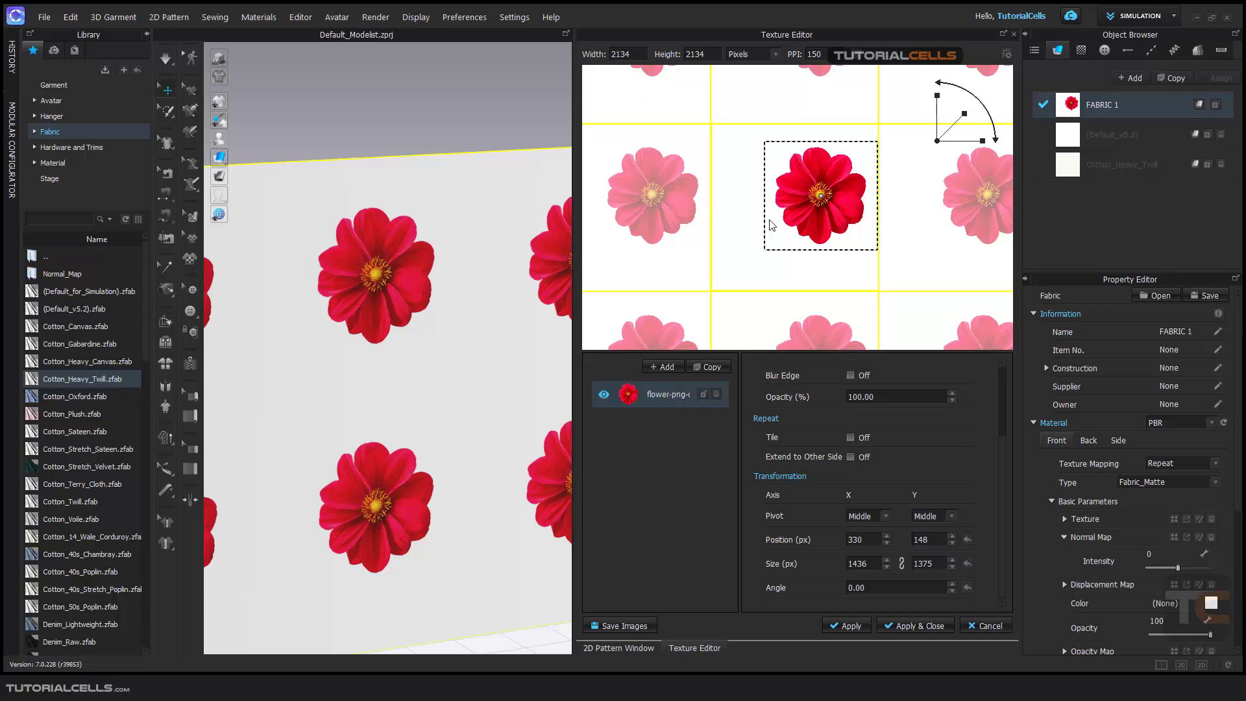
{"action": "left_click_drag", "start_coordinate": [802, 210], "coordinate": [810, 186]}
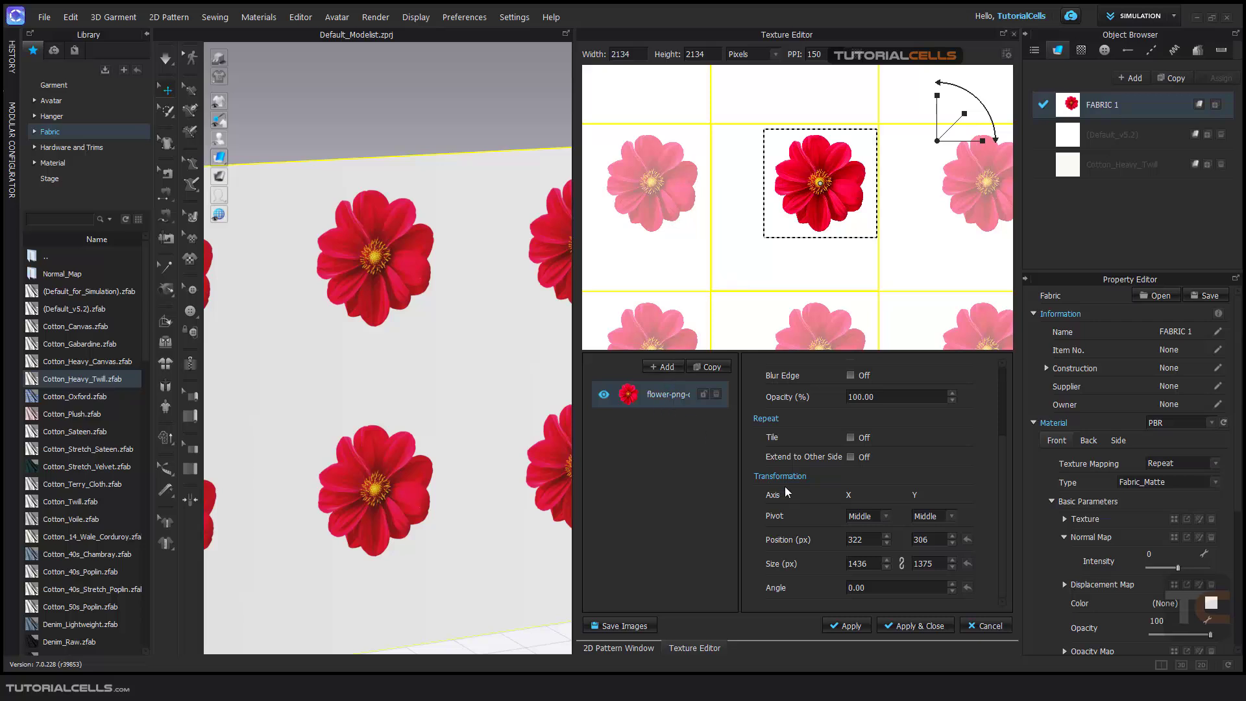
{"action": "left_click_drag", "start_coordinate": [816, 197], "coordinate": [812, 204]}
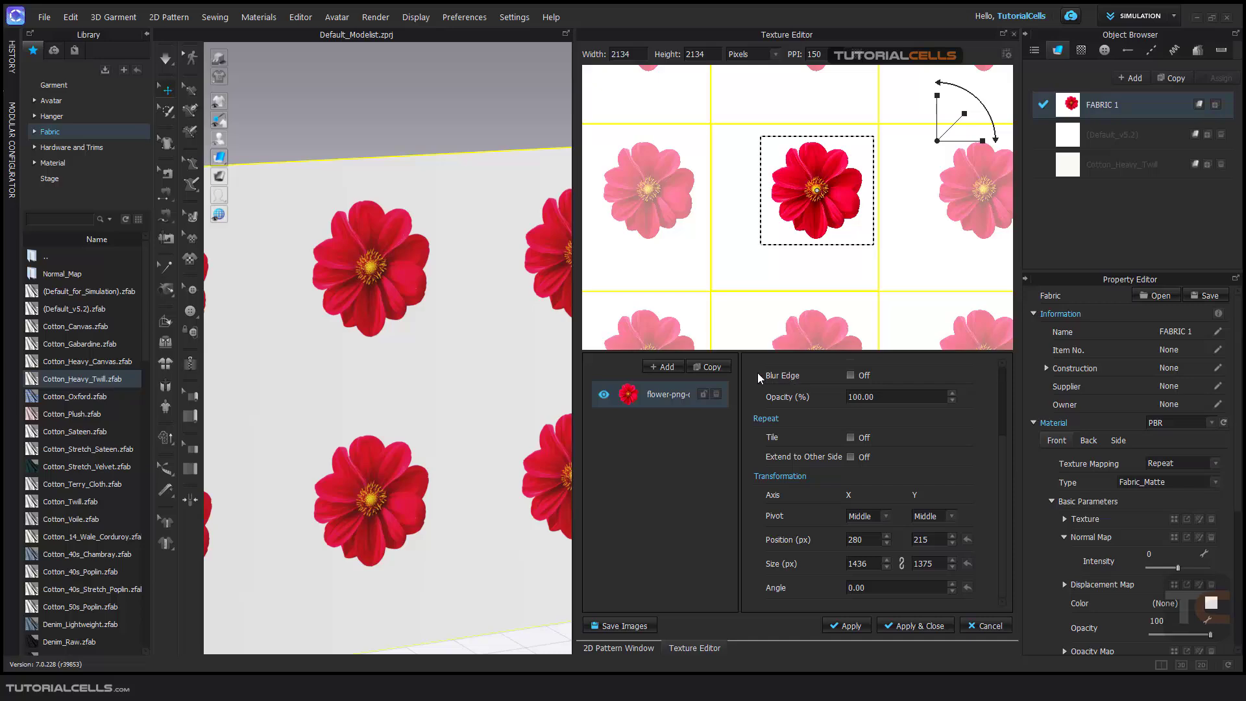
- Add the down-star-png-10212 image as a texture layer and move it to about X -282, Y -304 px
{"action": "left_click", "coordinate": [660, 367]}
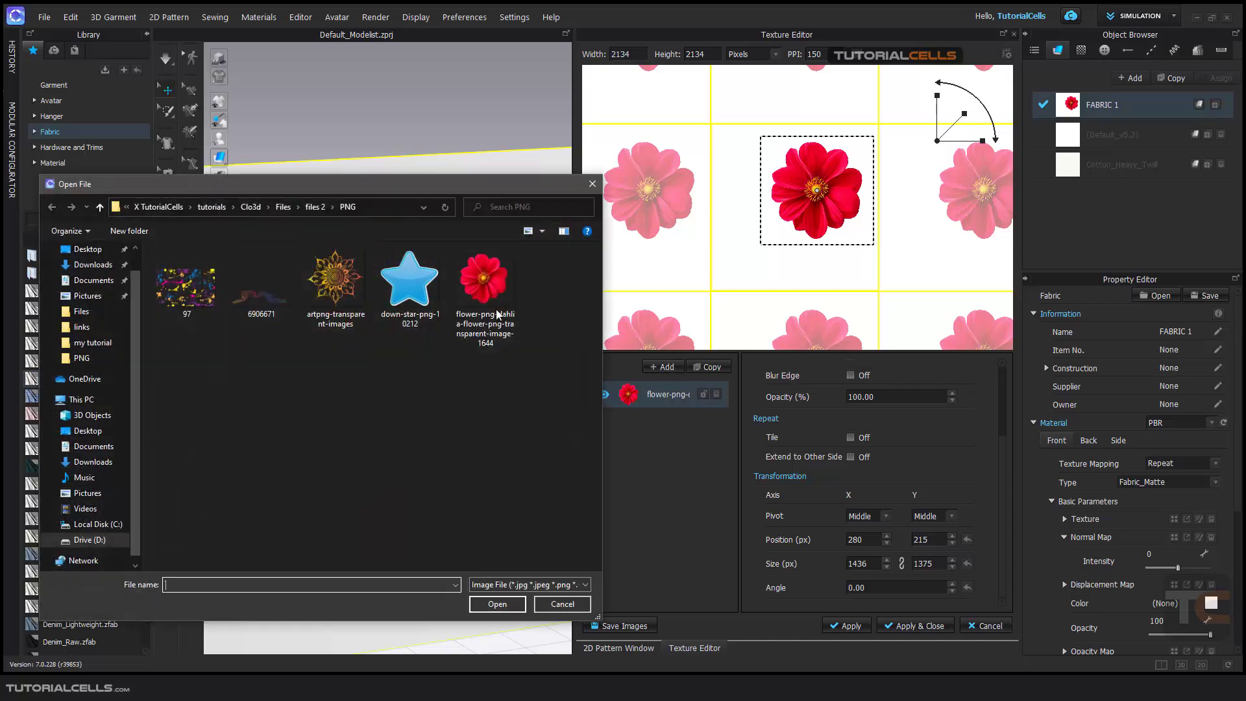
{"action": "double_click", "coordinate": [400, 297]}
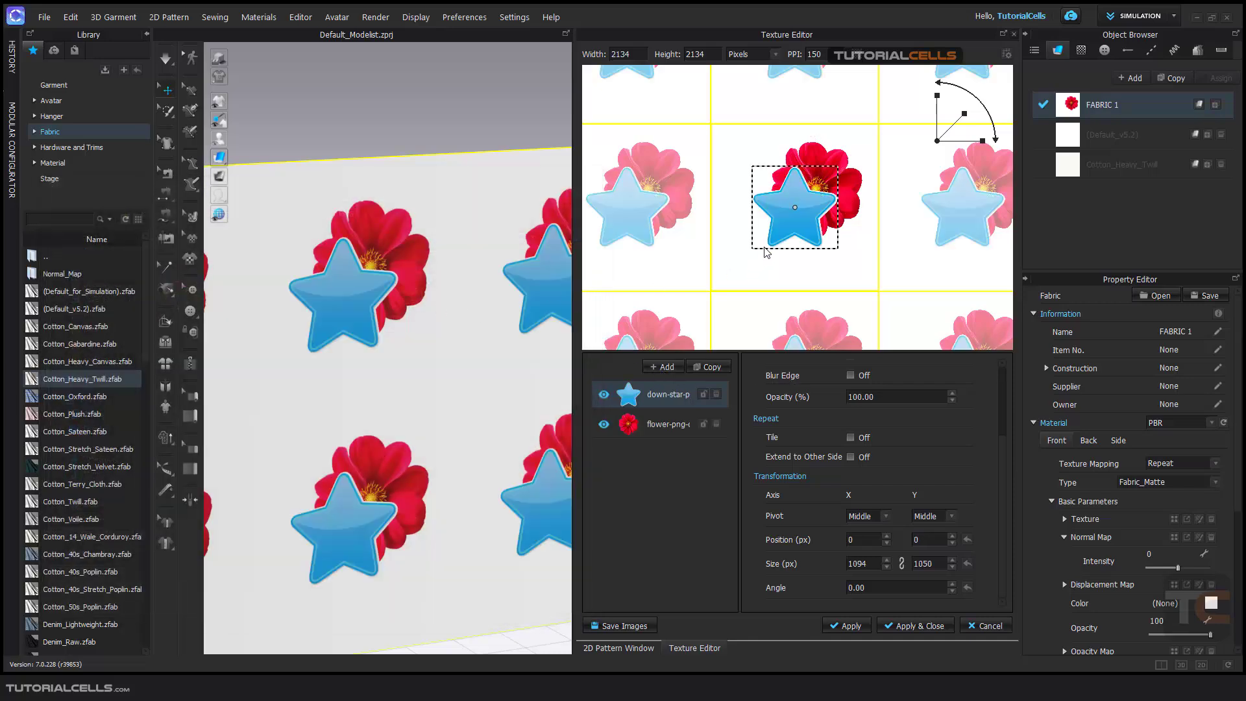
{"action": "left_click_drag", "start_coordinate": [772, 241], "coordinate": [791, 223]}
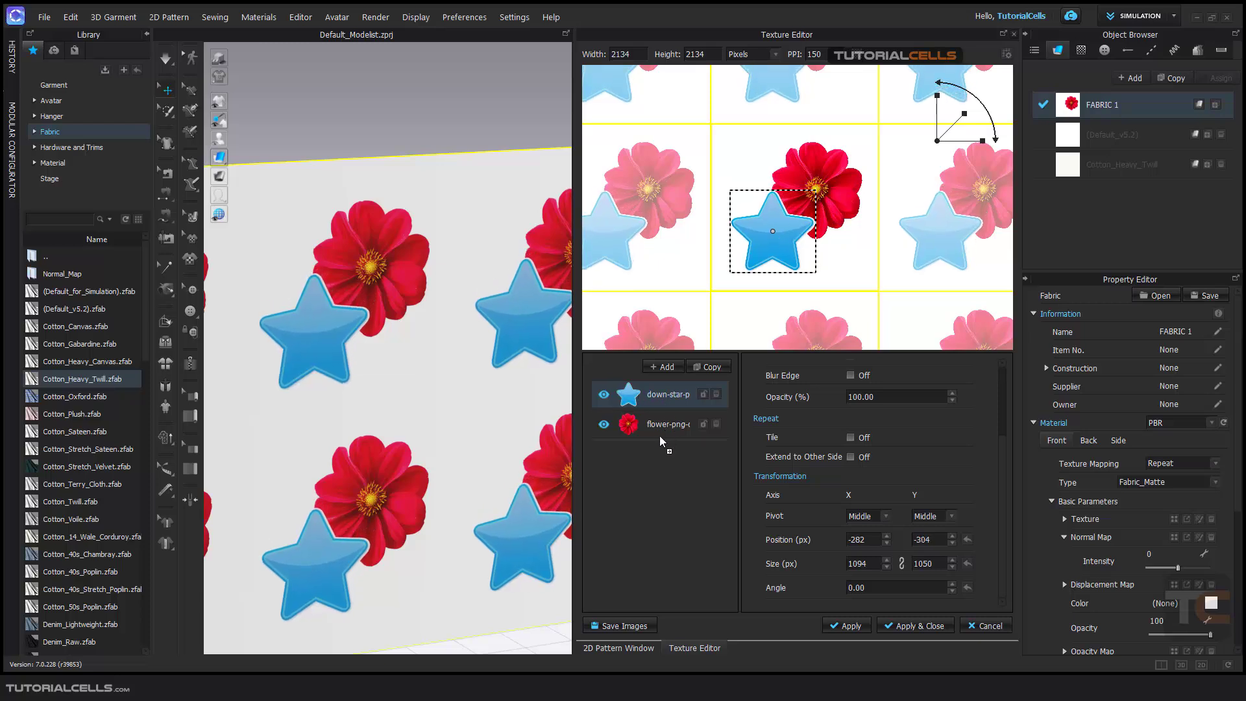
- Place the flower layer above the star layer and make the flower the selected layer
{"action": "left_click_drag", "start_coordinate": [660, 437], "coordinate": [656, 430]}
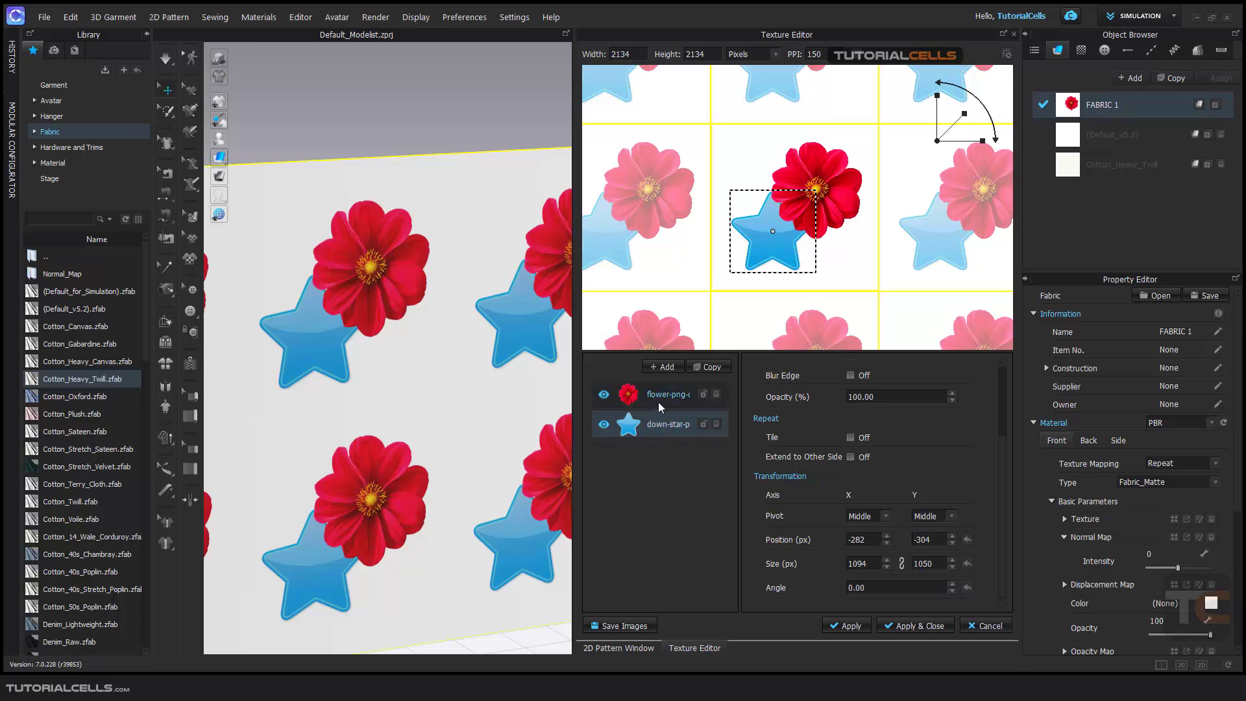
{"action": "left_click", "coordinate": [658, 399]}
{"action": "scroll", "coordinate": [841, 205], "scroll_direction": "up", "scroll_amount": 3}
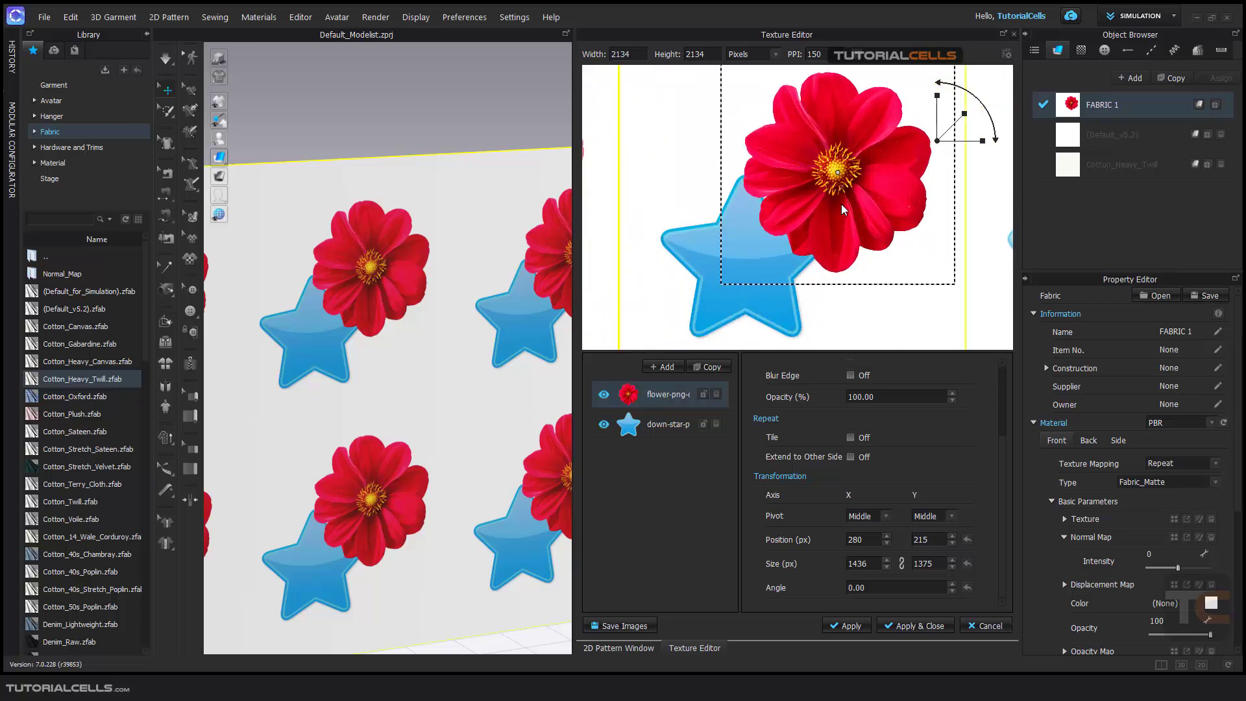
{"action": "middle_click_drag", "start_coordinate": [841, 203], "coordinate": [827, 215]}
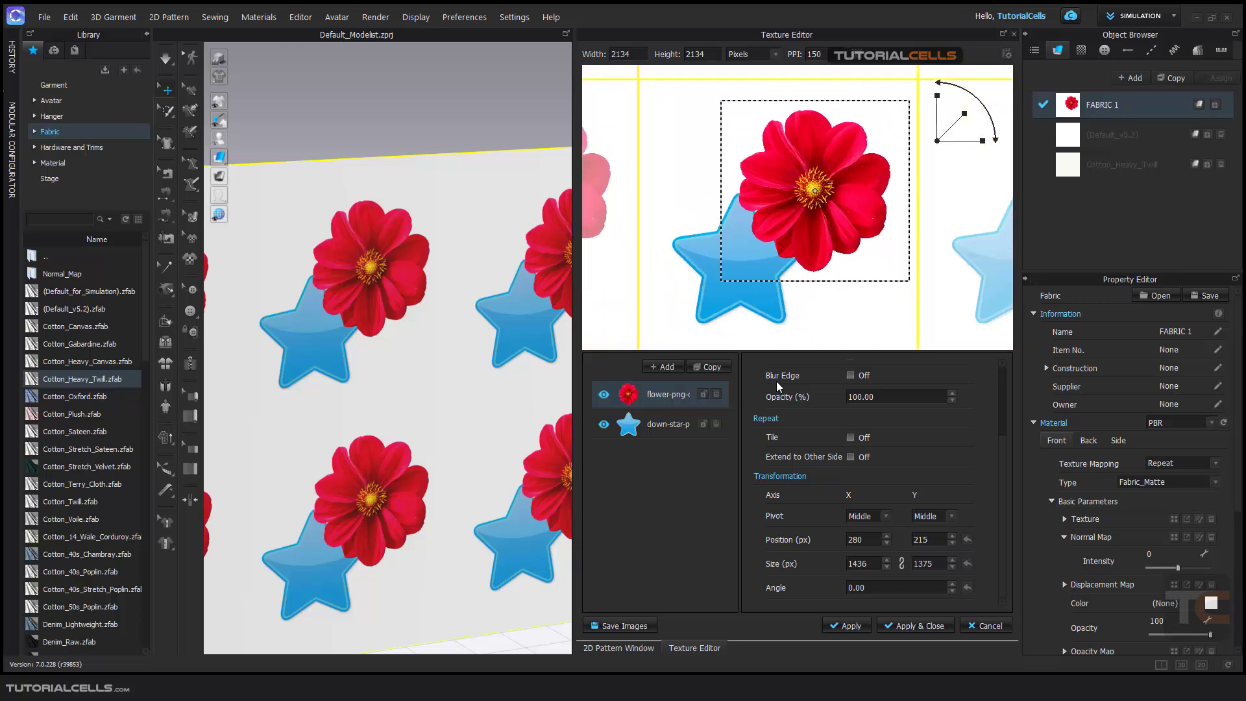
- Try Blur Edge with a radius of 22 on the flower layer, and switch it off again
{"action": "left_click", "coordinate": [851, 376]}
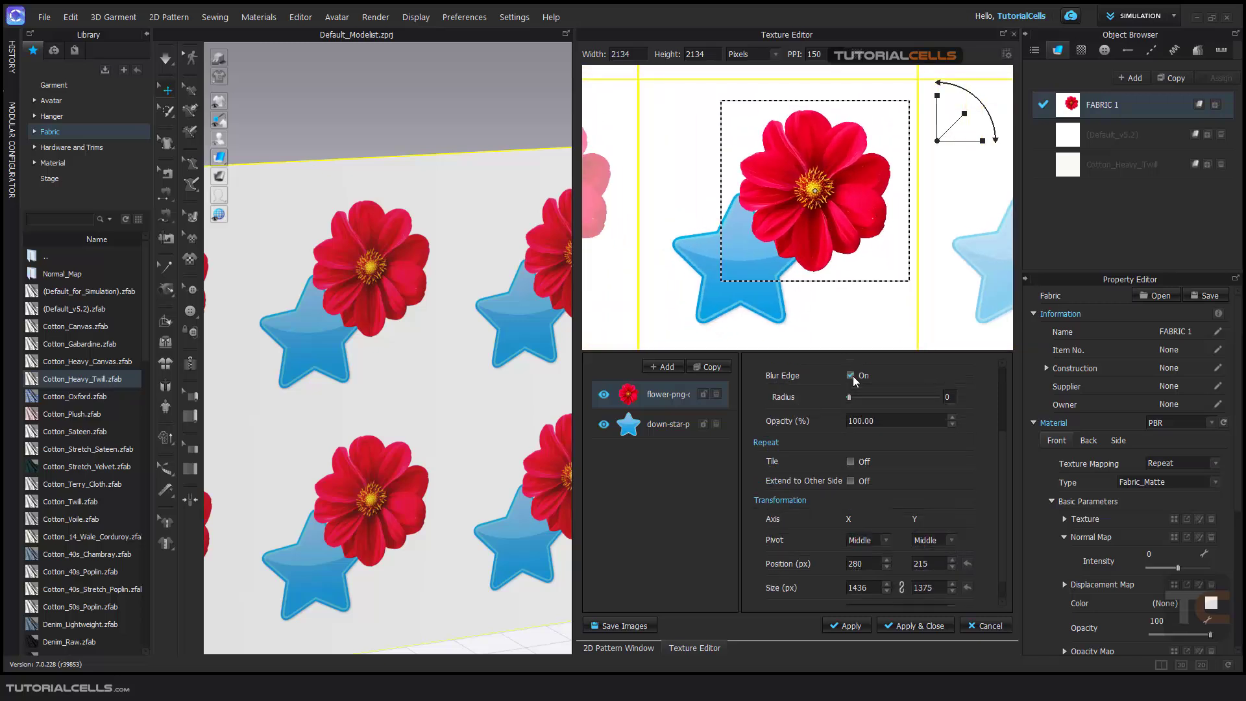
{"action": "left_click_drag", "start_coordinate": [848, 397], "coordinate": [887, 409]}
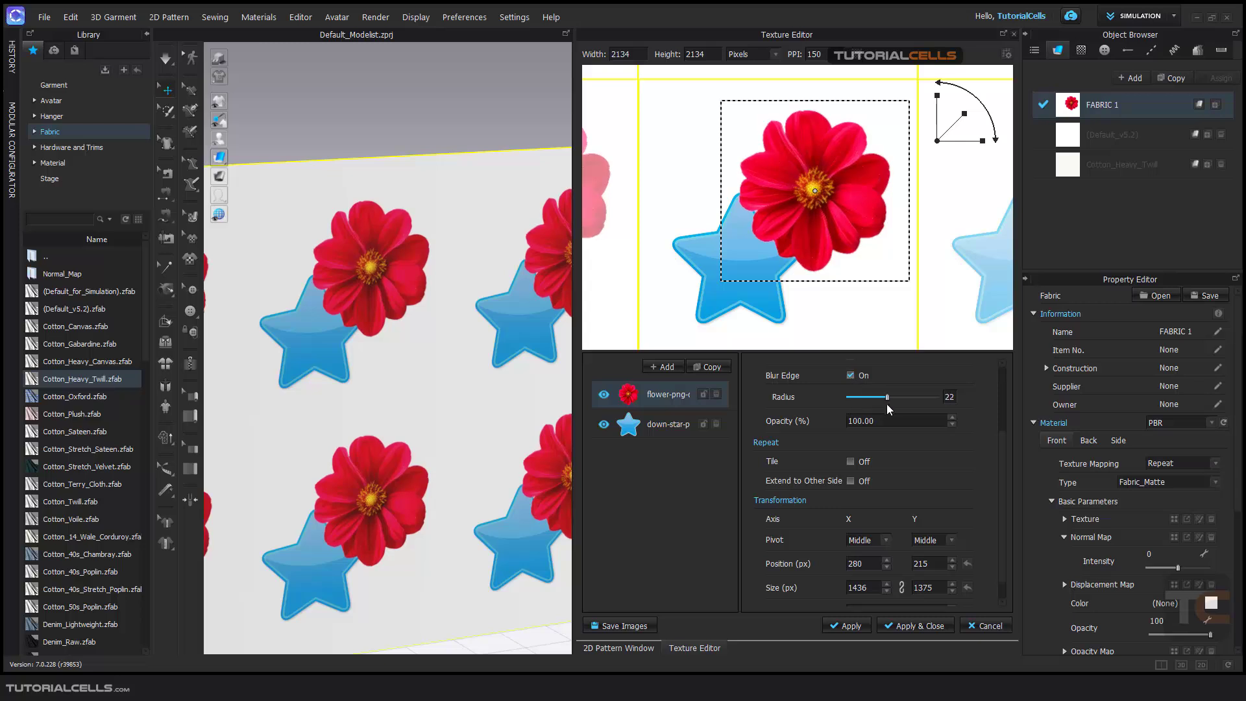
{"action": "left_click", "coordinate": [850, 375]}
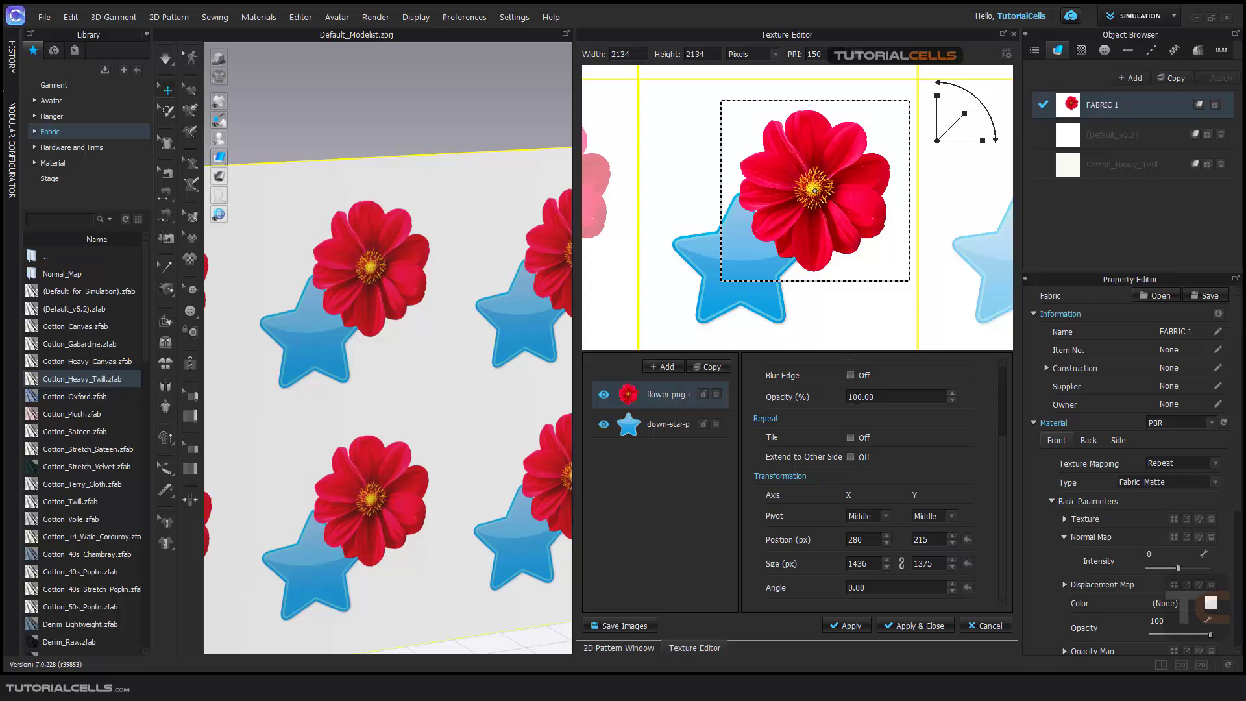
- Try the flower layer's opacity at 0 and 50 percent, and set it back to 100 percent
{"action": "key", "text": "ctrl+a"}
{"action": "type", "text": "0"}
{"action": "key", "text": "Return"}
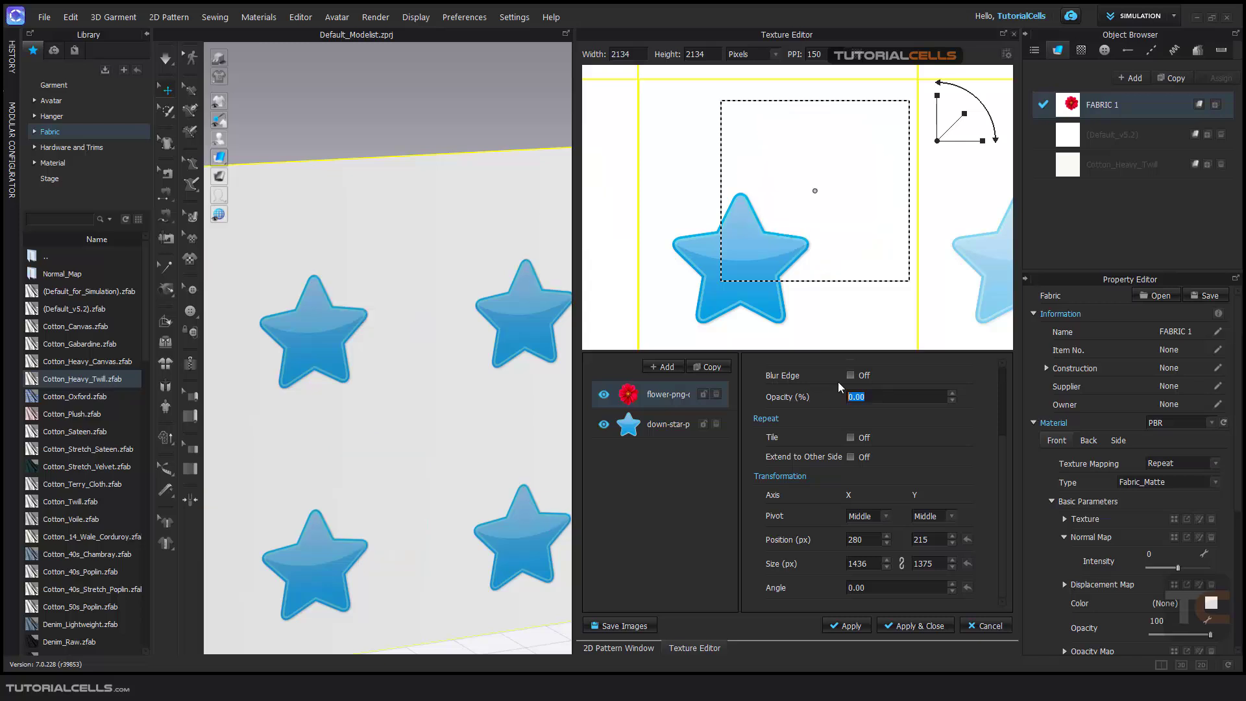
{"action": "type", "text": "50"}
{"action": "key", "text": "Return"}
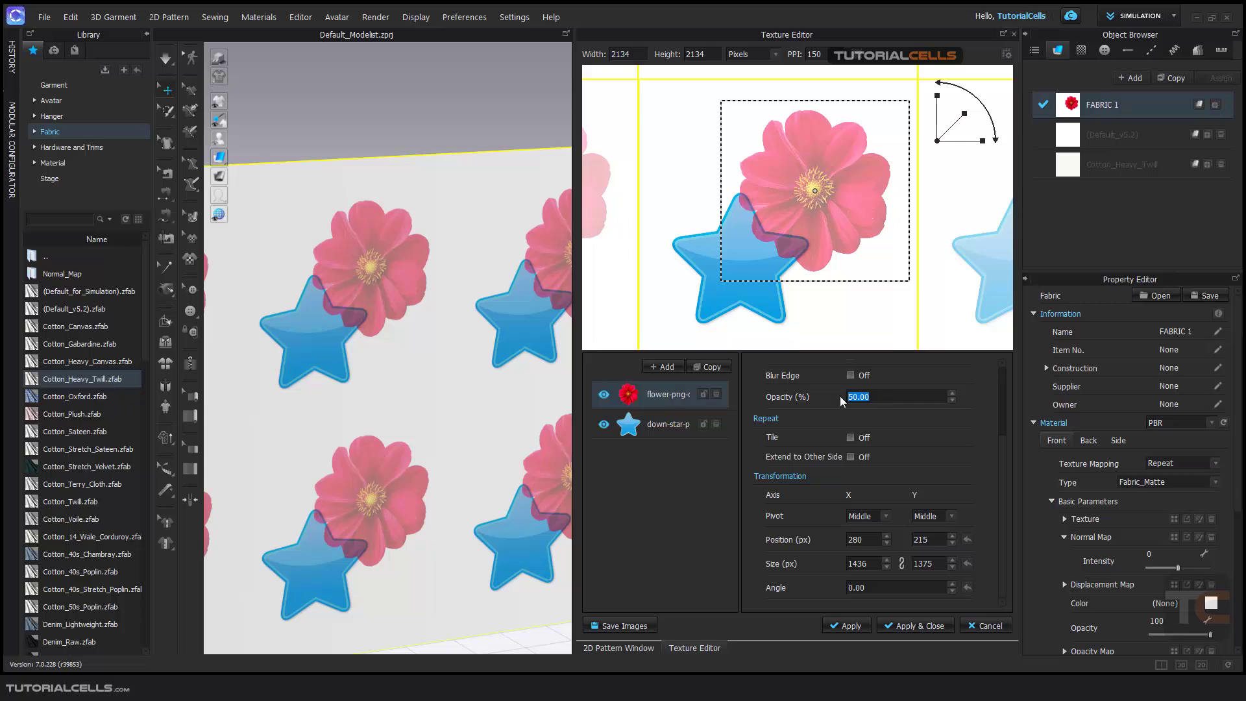
{"action": "type", "text": "100"}
{"action": "key", "text": "Return"}
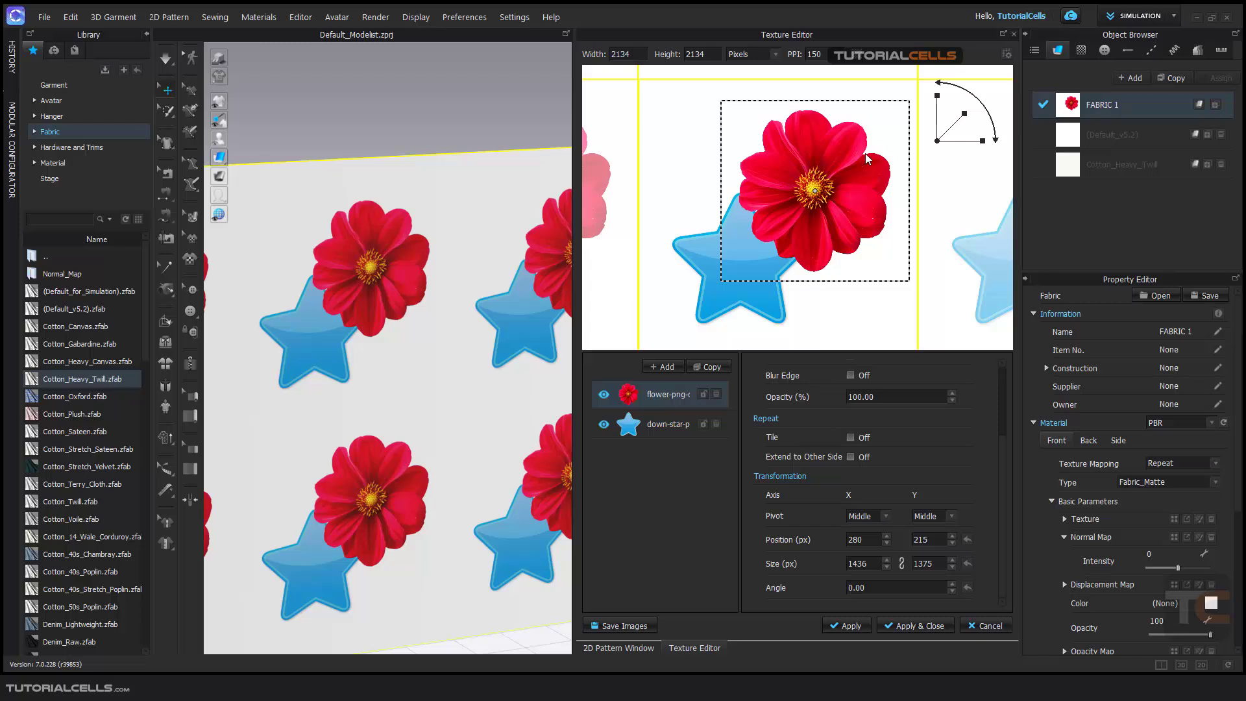
- Scale the flower down to about 742 × 711 px and move it to about X 687, Y 642 px
{"action": "left_click_drag", "start_coordinate": [964, 113], "coordinate": [946, 133]}
{"action": "left_click_drag", "start_coordinate": [817, 181], "coordinate": [871, 124]}
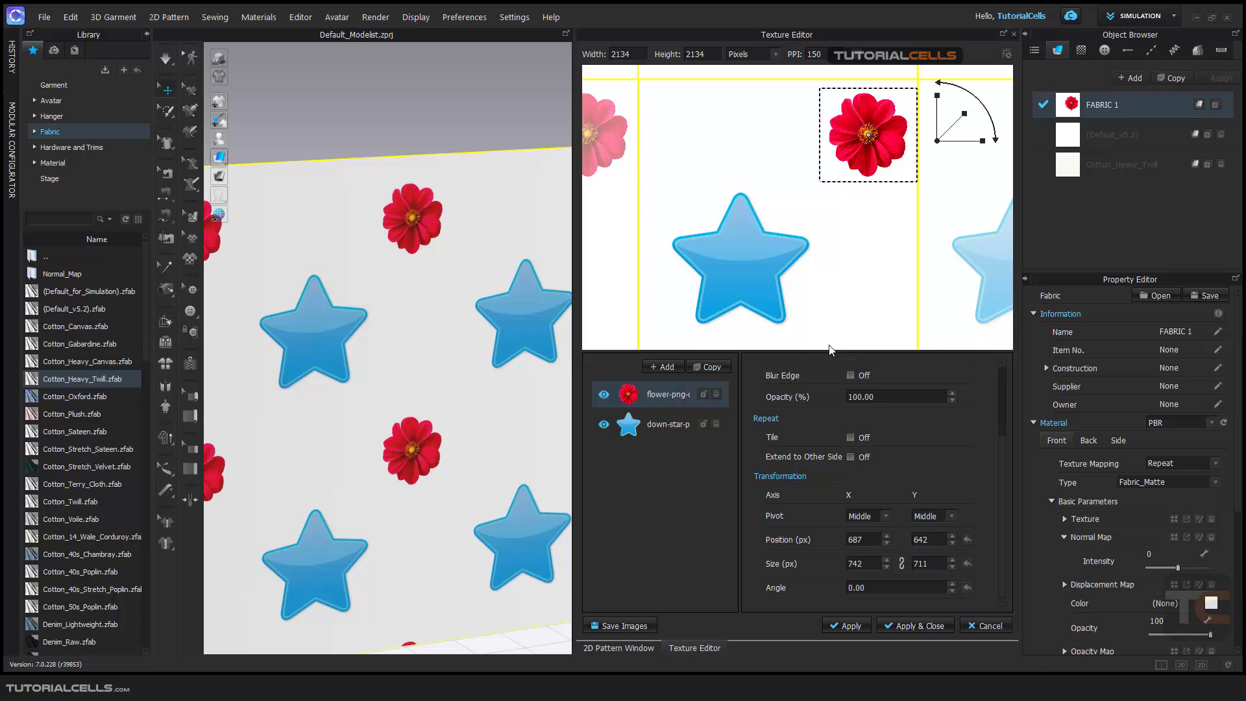
- Delete the star layer from the texture, keeping the flower layer
{"action": "left_click", "coordinate": [716, 394]}
{"action": "key", "text": "ctrl+z"}
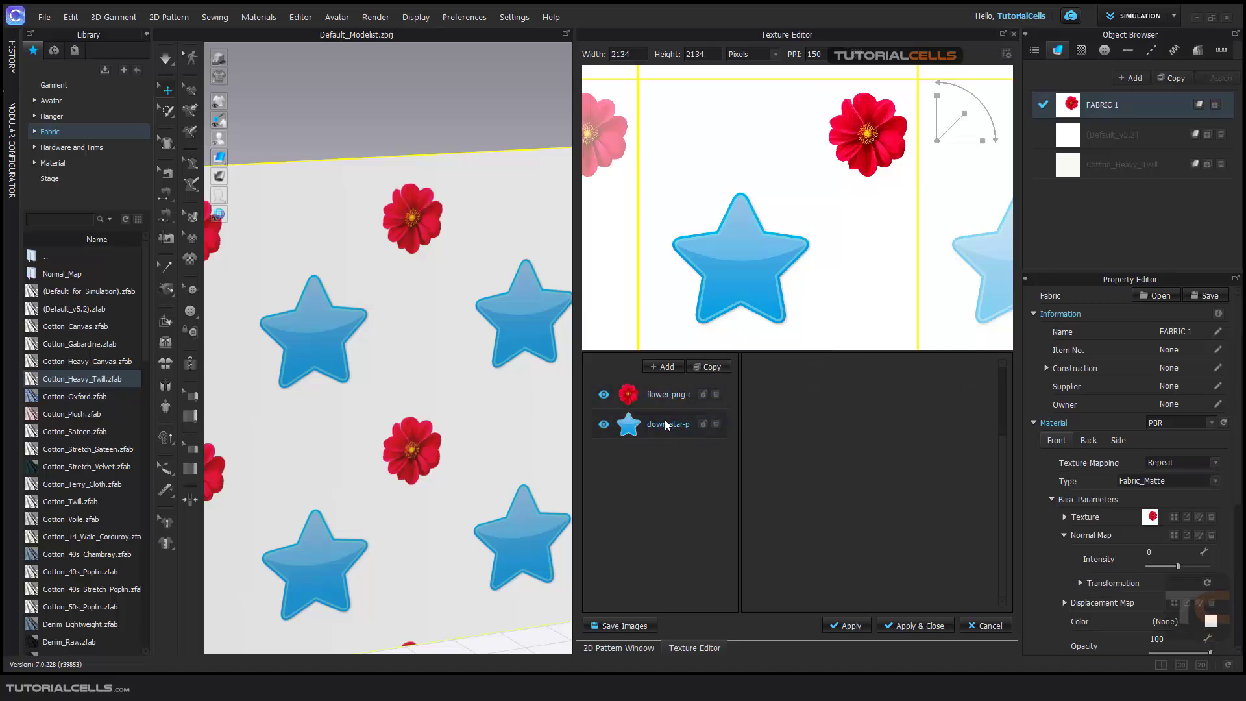
{"action": "left_click", "coordinate": [666, 425]}
{"action": "left_click", "coordinate": [716, 424]}
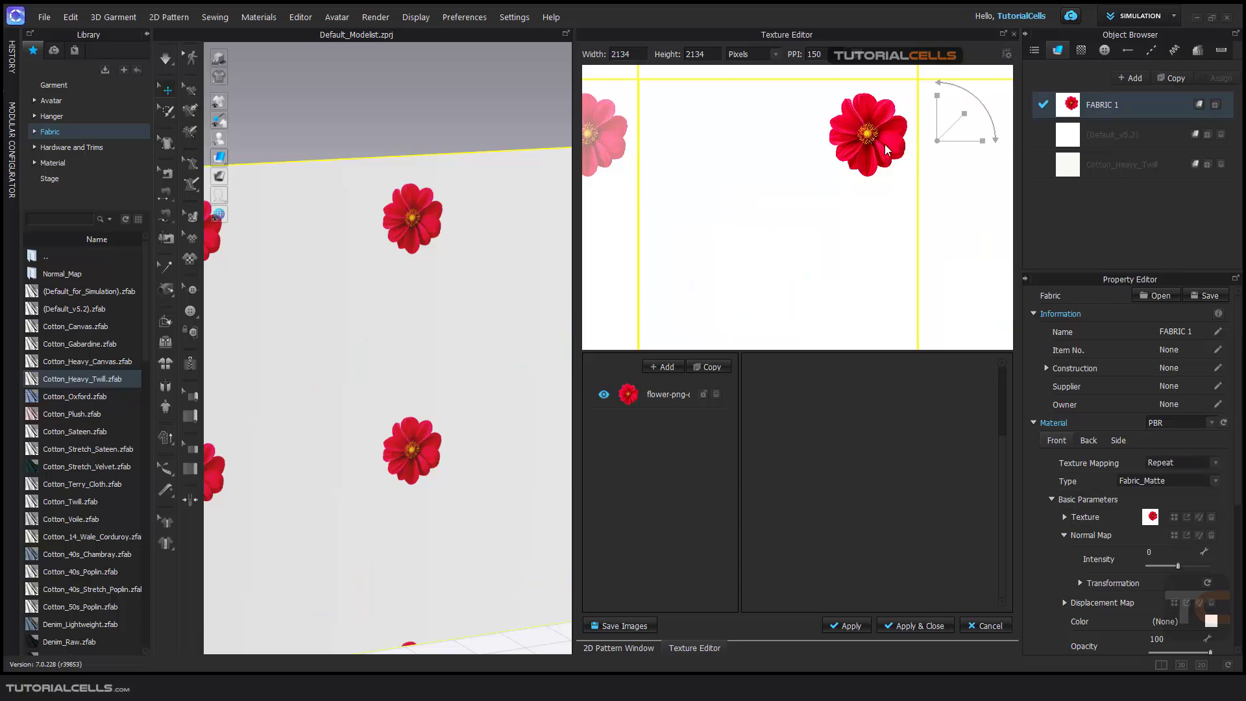
- Turn on Tile for the flower layer and inspect the repeated pattern on the garment piece
{"action": "left_click", "coordinate": [661, 398]}
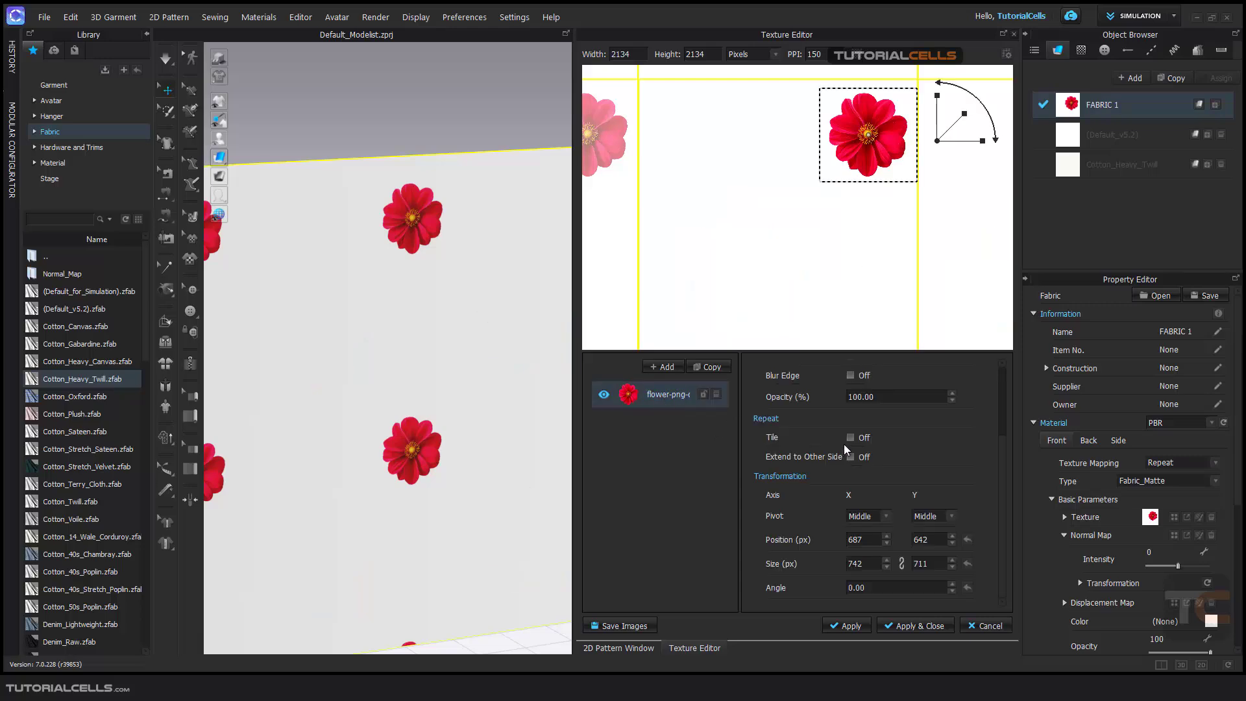
{"action": "left_click", "coordinate": [850, 438]}
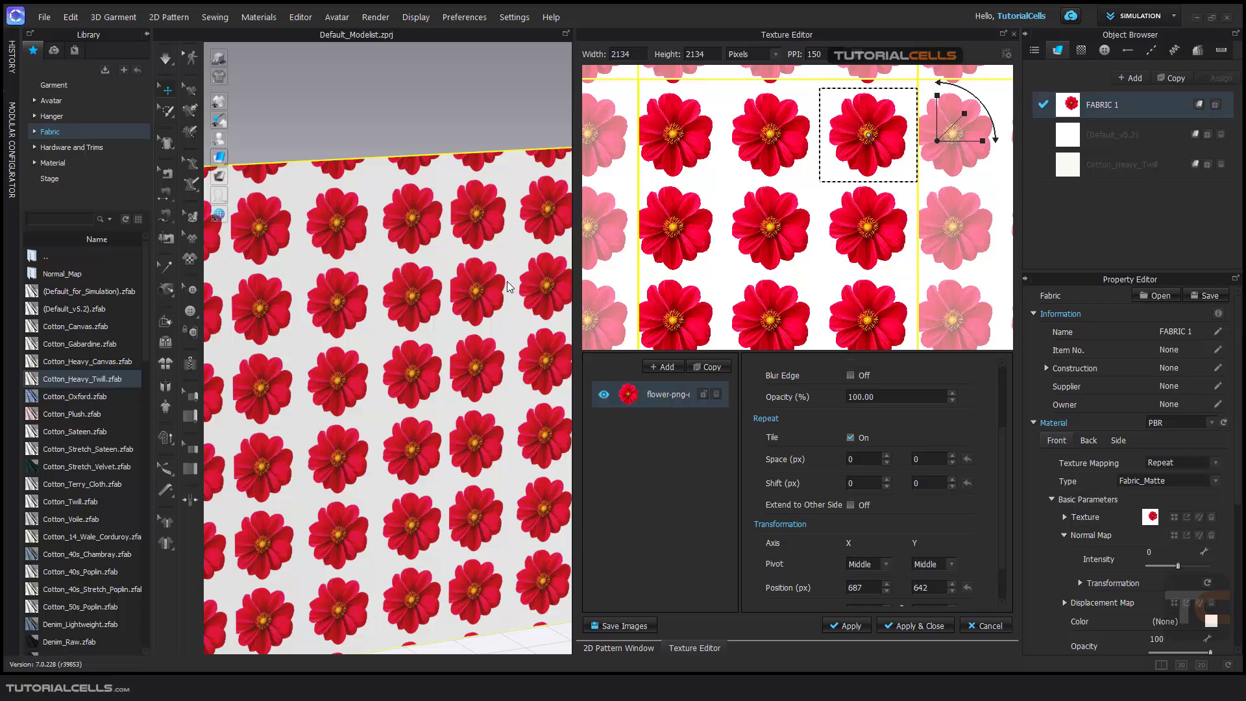
{"action": "right_click_drag", "start_coordinate": [473, 298], "coordinate": [460, 297]}
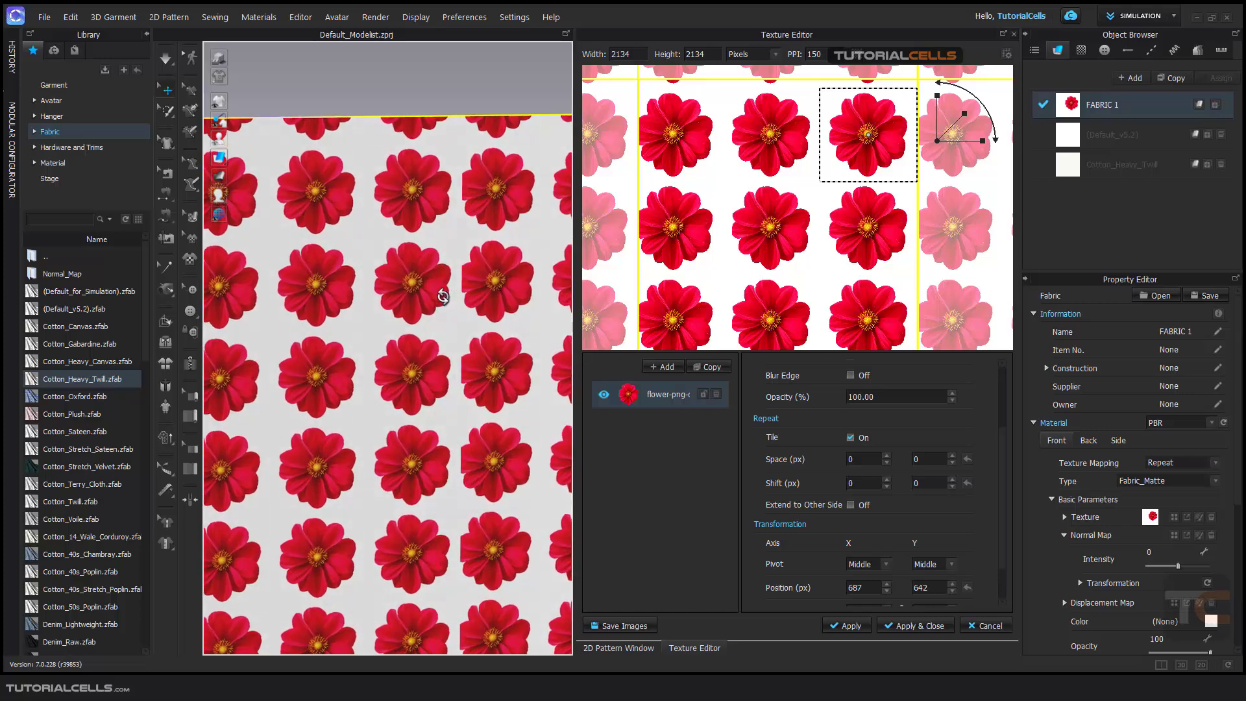
{"action": "scroll", "coordinate": [481, 260], "scroll_direction": "up", "scroll_amount": 3}
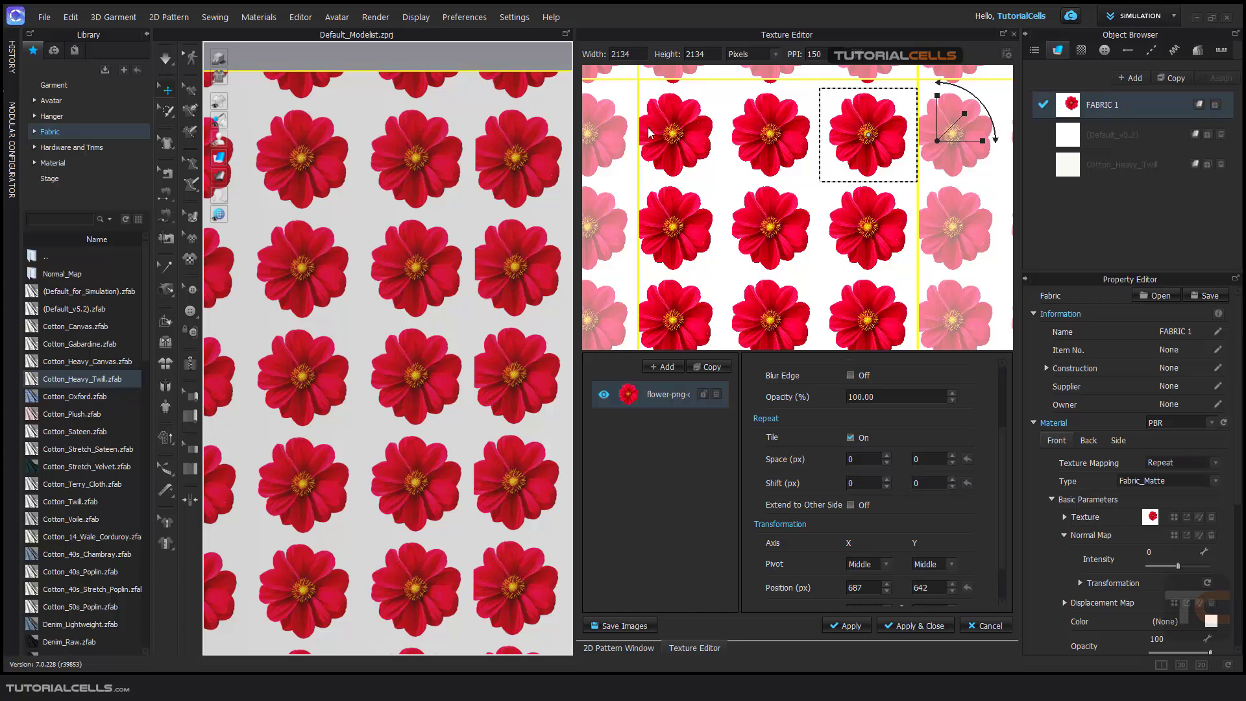
{"action": "scroll", "coordinate": [657, 132], "scroll_direction": "down", "scroll_amount": 2}
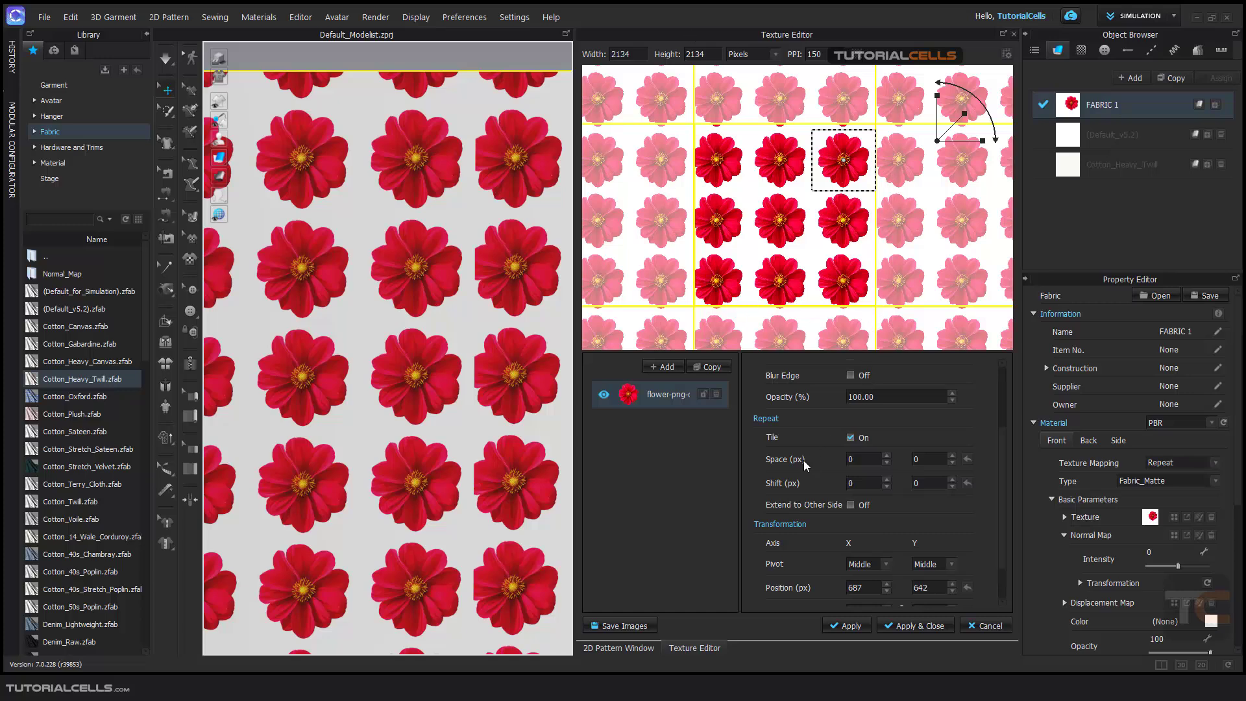
- Set the flower tiling's horizontal space to 50 px
{"action": "double_click", "coordinate": [851, 460]}
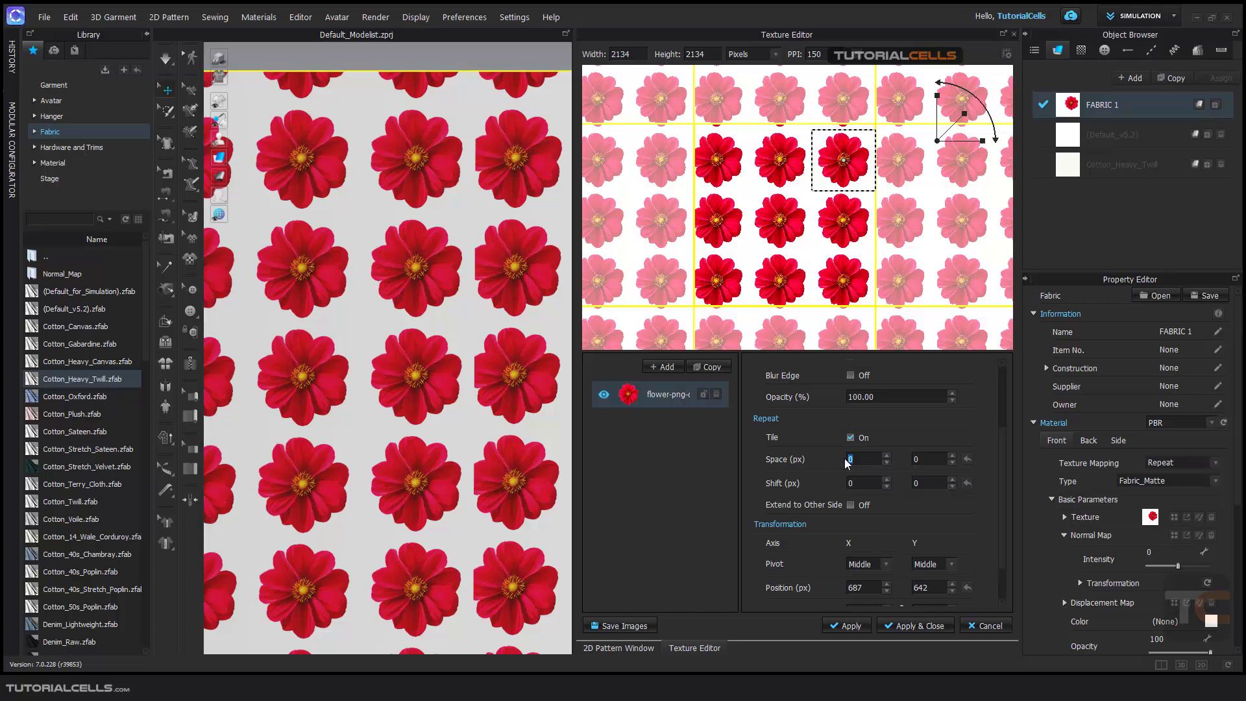
{"action": "type", "text": "50"}
{"action": "key", "text": "Return"}
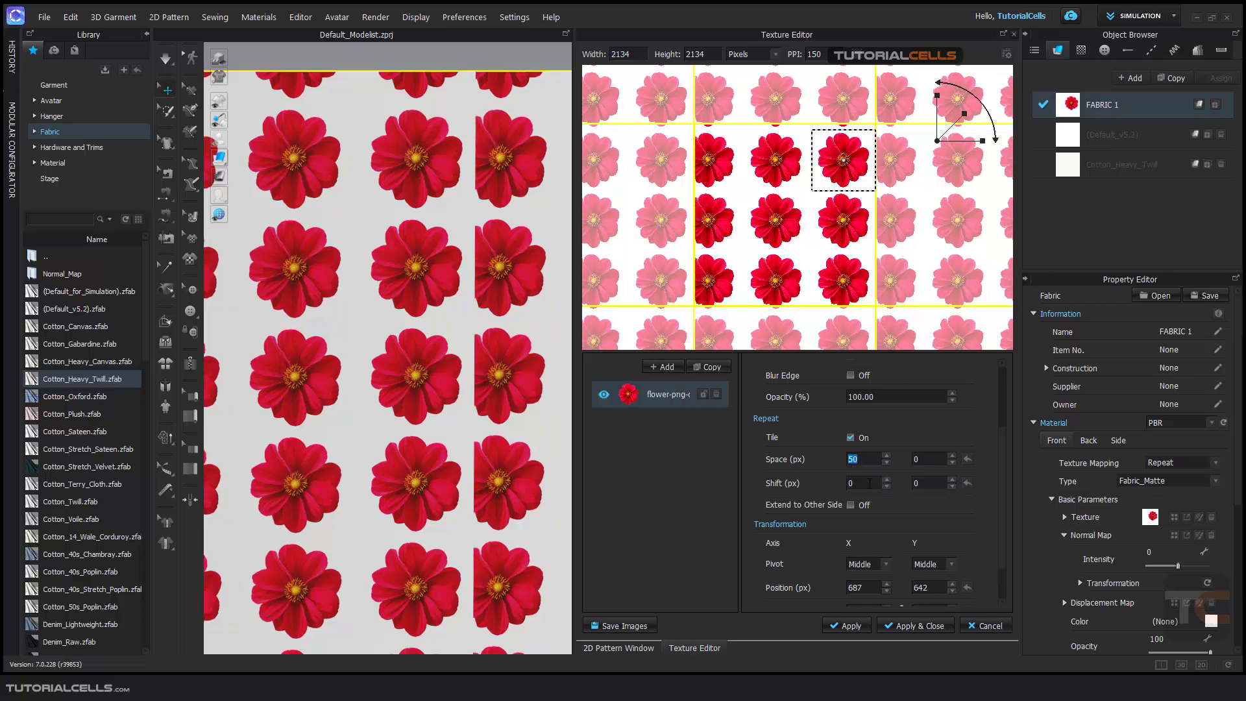
- Try a tile shift of X 100 and Y 50 px on the flower layer, and switch tiling off again
{"action": "double_click", "coordinate": [850, 483]}
{"action": "type", "text": "100"}
{"action": "key", "text": "Return"}
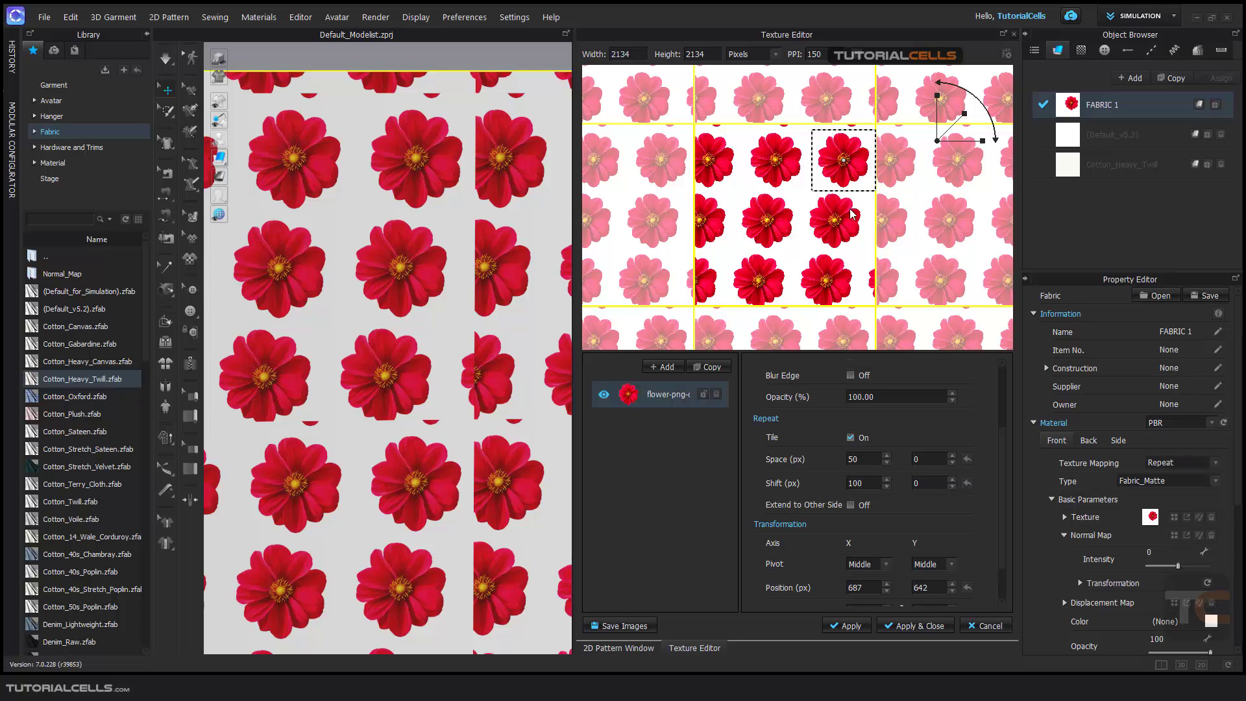
{"action": "double_click", "coordinate": [916, 483]}
{"action": "type", "text": "50"}
{"action": "key", "text": "Return"}
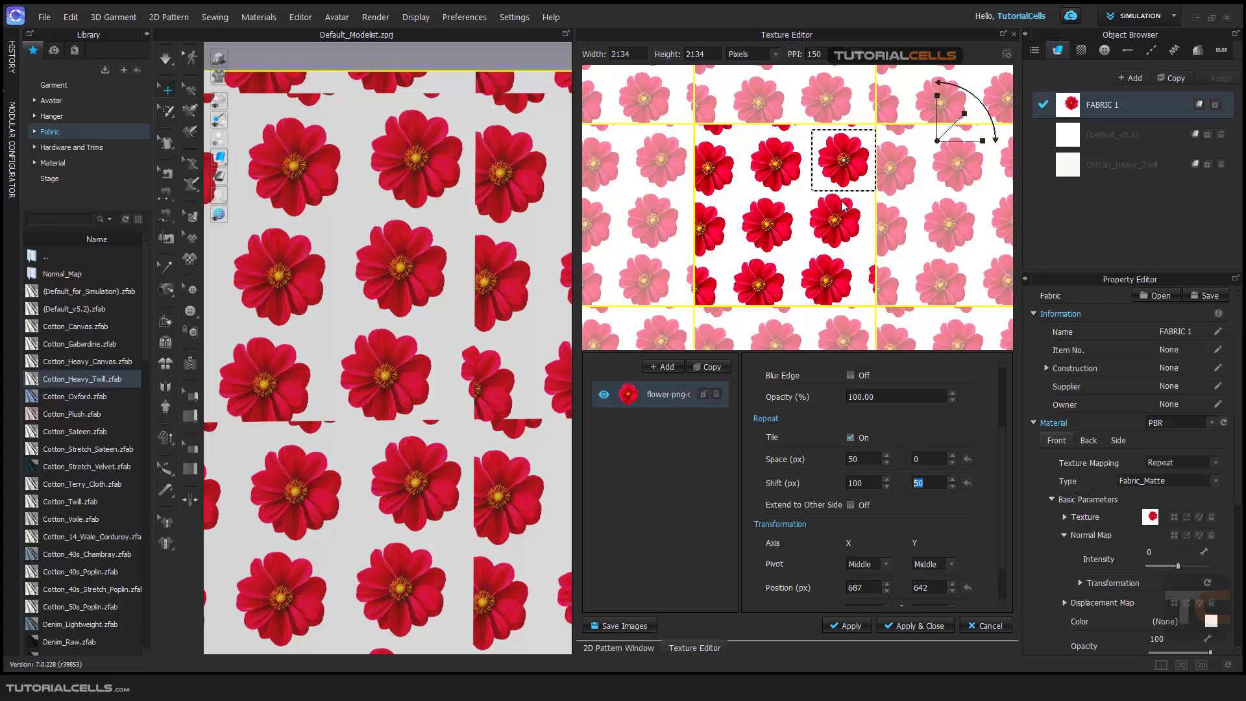
{"action": "left_click", "coordinate": [854, 437]}
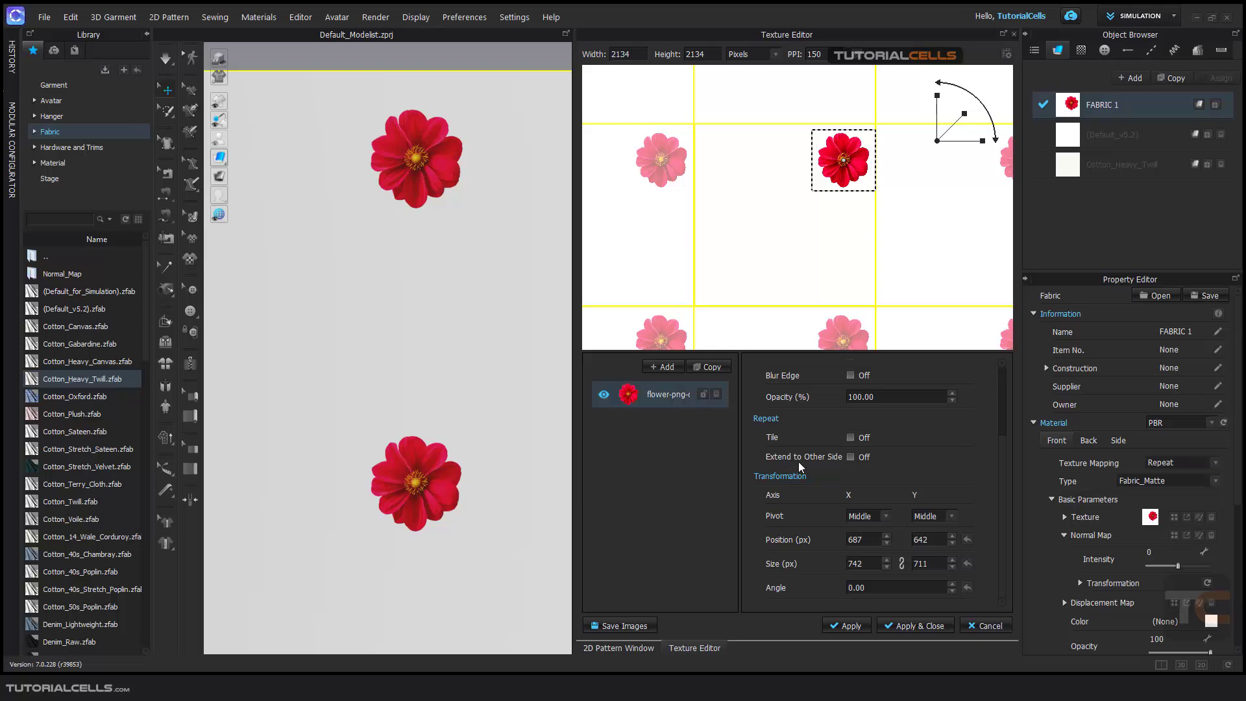
- Enlarge the flower to about 996 × 954 px and move it to about X -514, Y 513 px
{"action": "left_click_drag", "start_coordinate": [862, 159], "coordinate": [809, 207]}
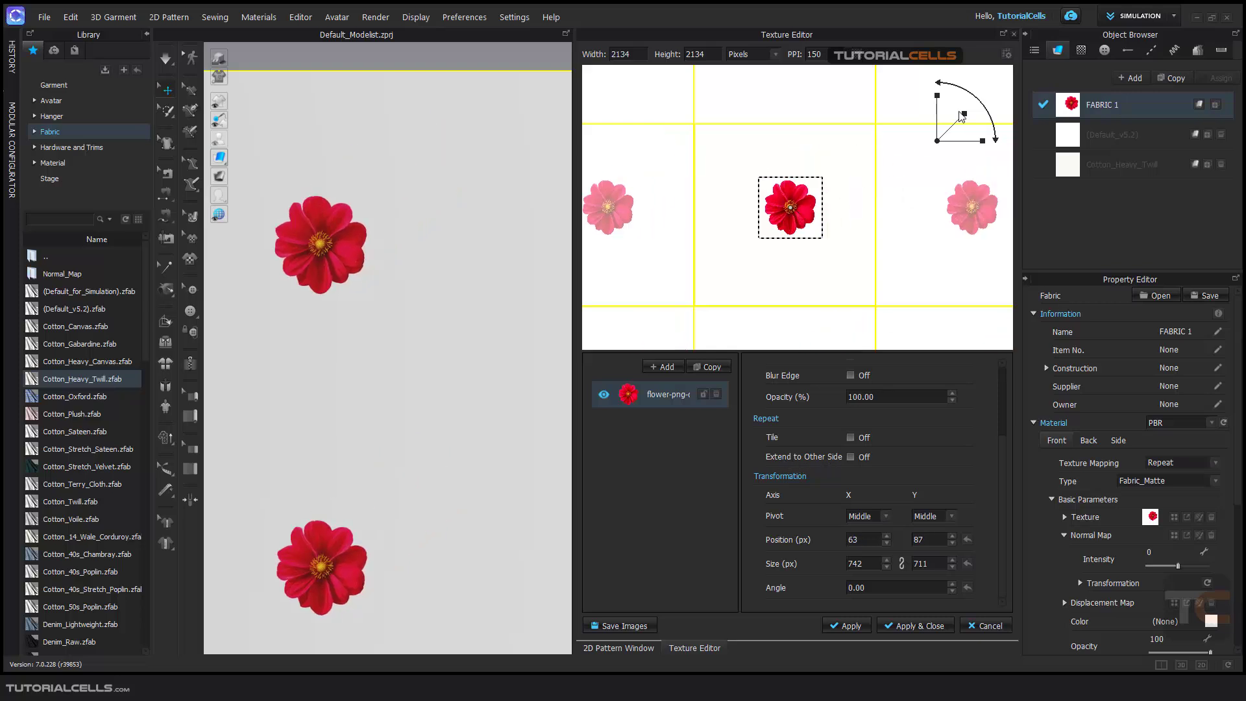
{"action": "left_click_drag", "start_coordinate": [963, 113], "coordinate": [977, 99]}
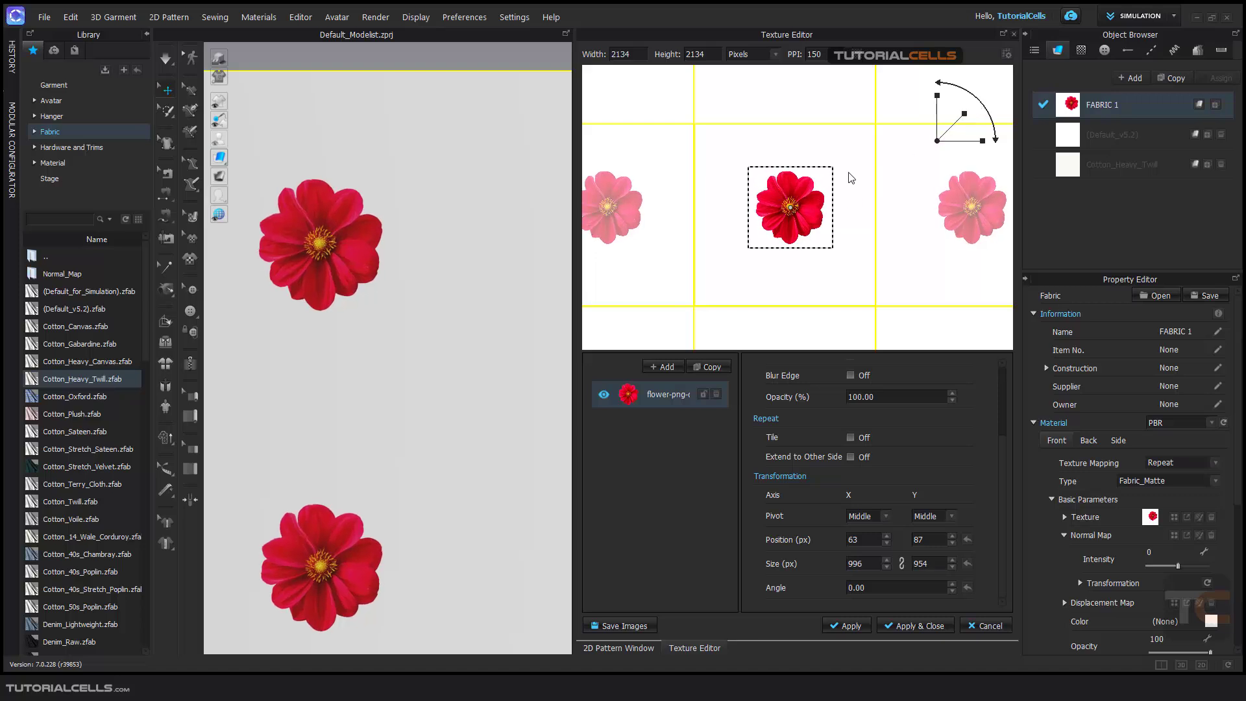
{"action": "left_click_drag", "start_coordinate": [803, 199], "coordinate": [756, 161]}
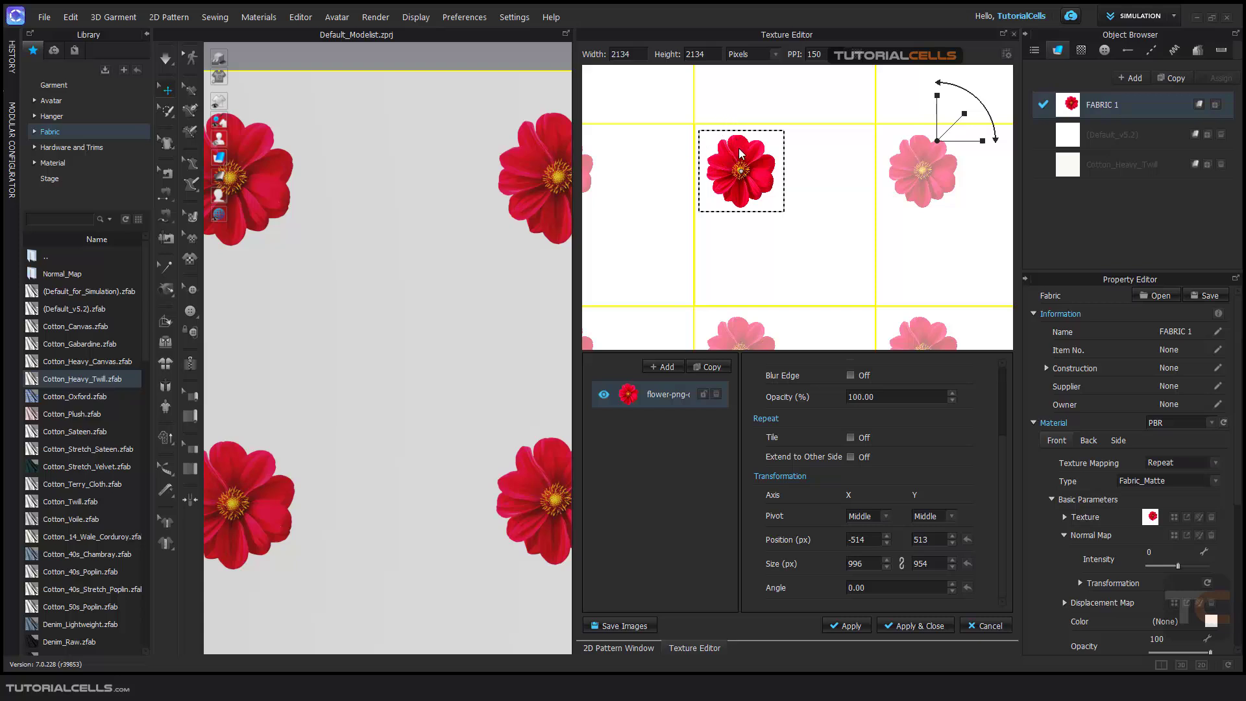
- Add the artpng-trans ornament image as a layer below the flower and scale it to about 1613 × 1598 px
{"action": "left_click", "coordinate": [660, 363]}
{"action": "double_click", "coordinate": [336, 286]}
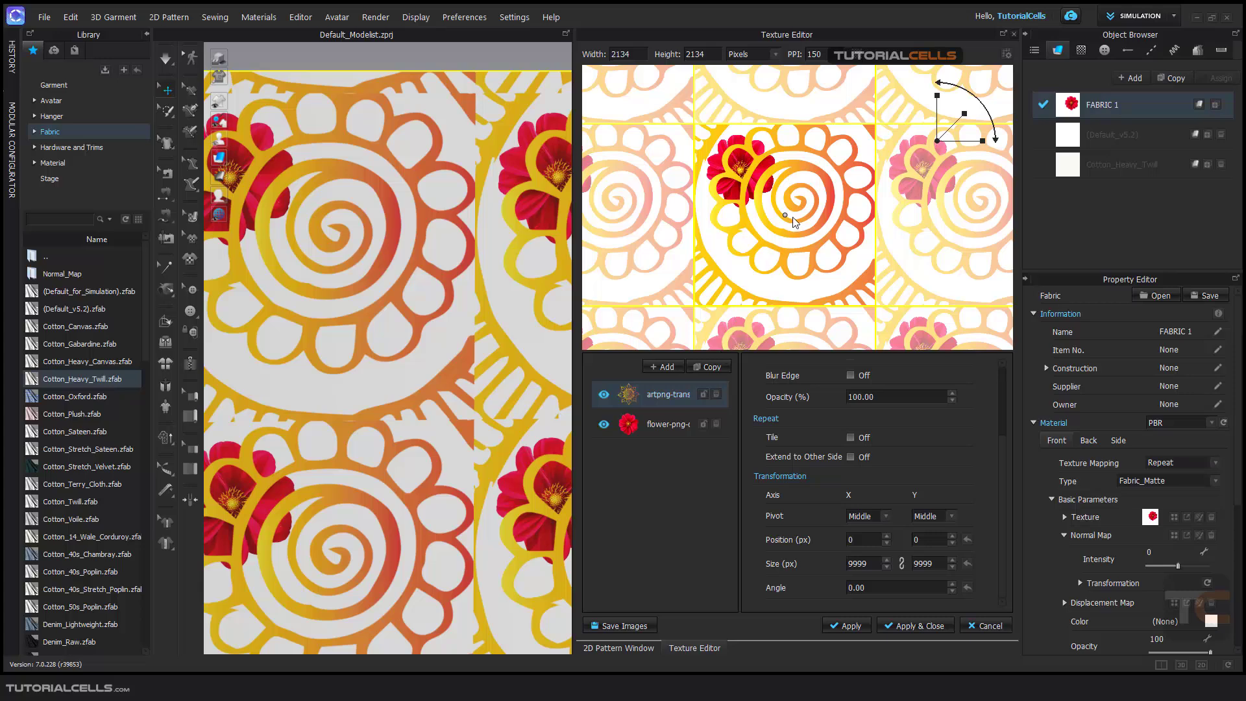
{"action": "left_click_drag", "start_coordinate": [657, 438], "coordinate": [656, 436]}
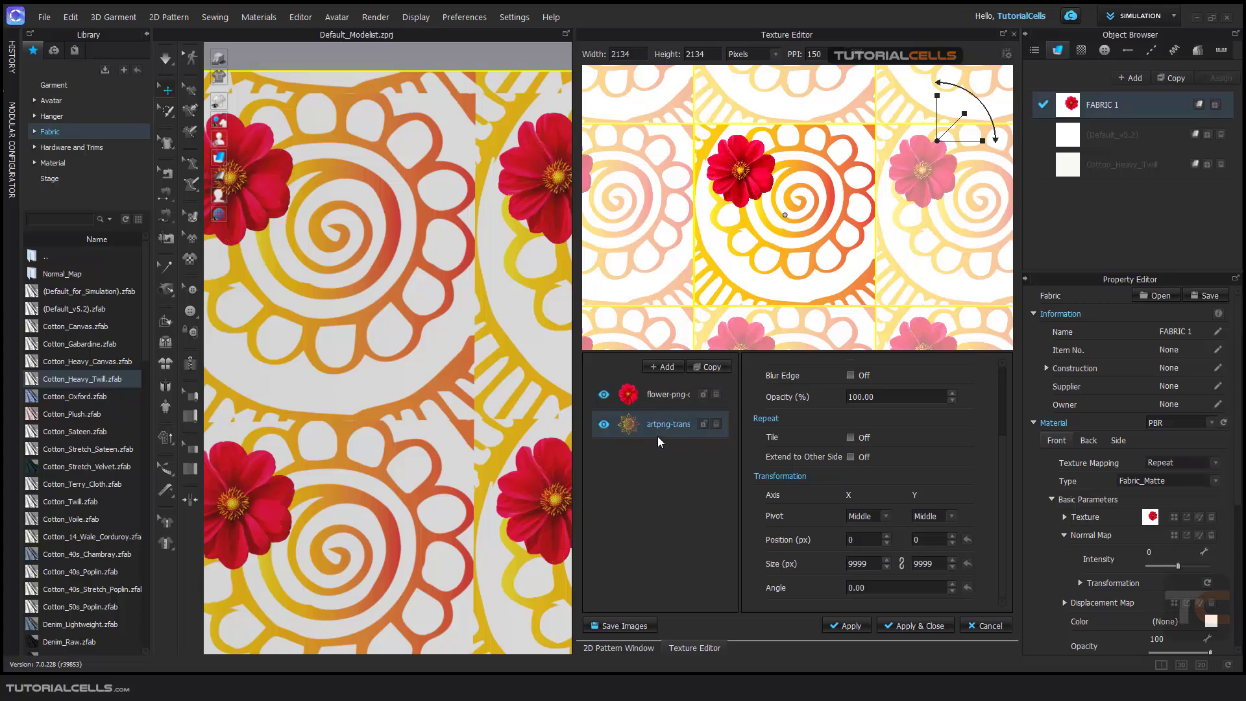
{"action": "left_click_drag", "start_coordinate": [959, 116], "coordinate": [934, 138]}
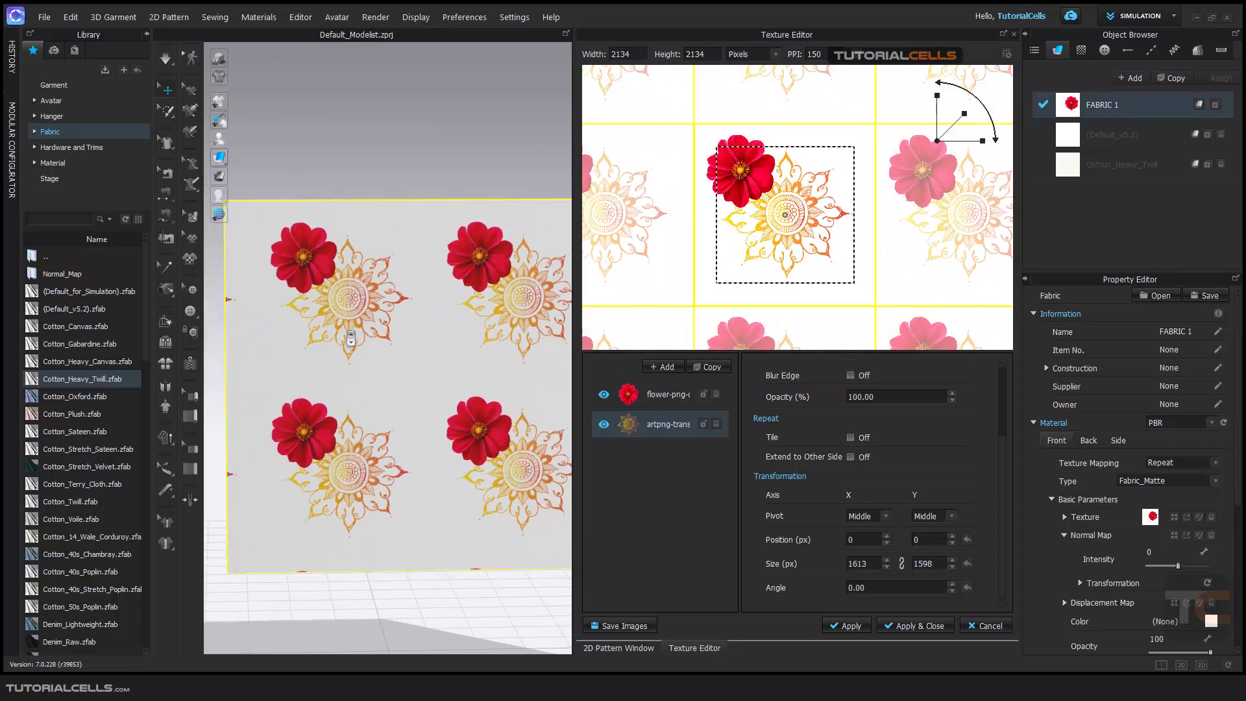
- Move the ornament to about X -840, Y -812 px and turn on Extend to Other Side for it
{"action": "scroll", "coordinate": [791, 276], "scroll_direction": "up", "scroll_amount": 3}
{"action": "scroll", "coordinate": [792, 276], "scroll_direction": "down", "scroll_amount": 3}
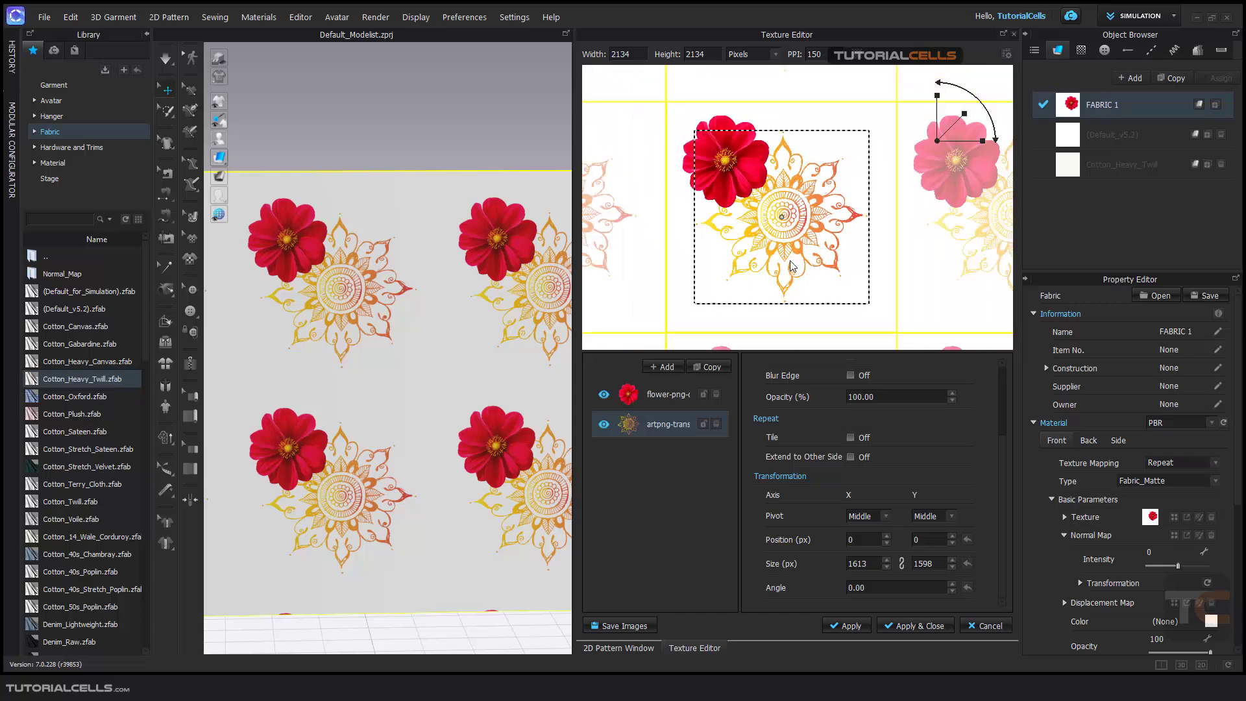
{"action": "left_click_drag", "start_coordinate": [793, 208], "coordinate": [720, 279]}
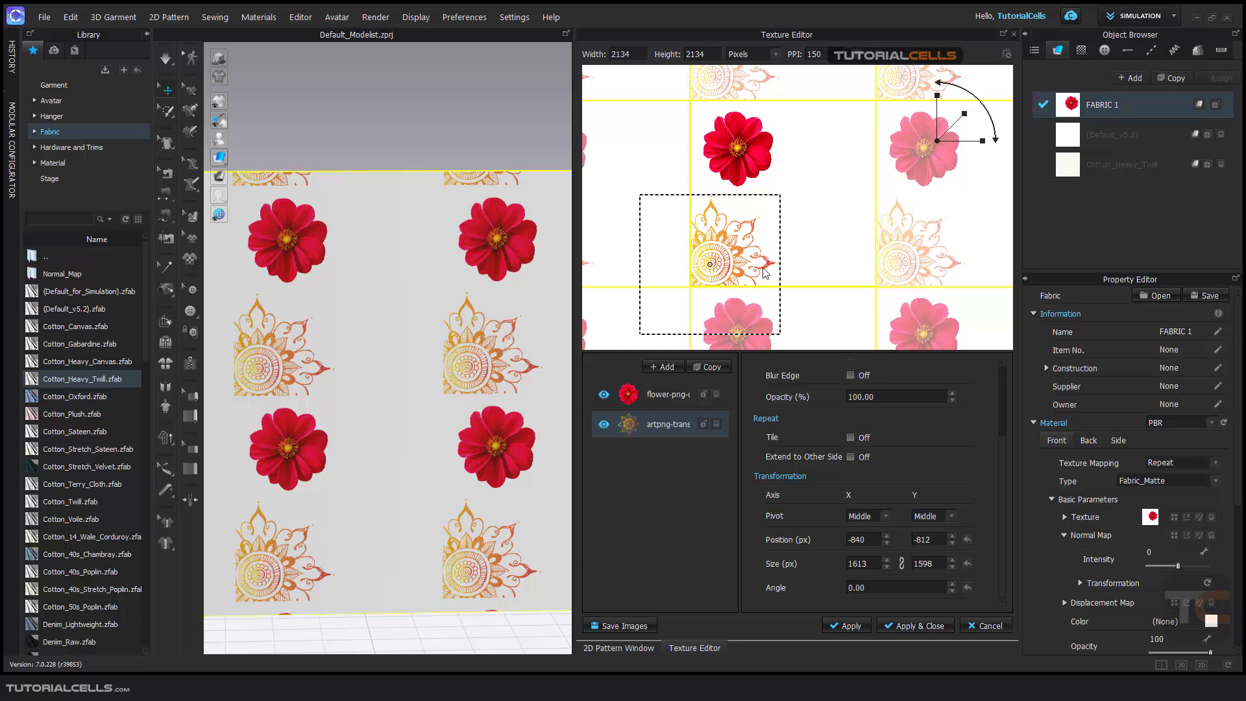
{"action": "middle_click_drag", "start_coordinate": [823, 237], "coordinate": [809, 250]}
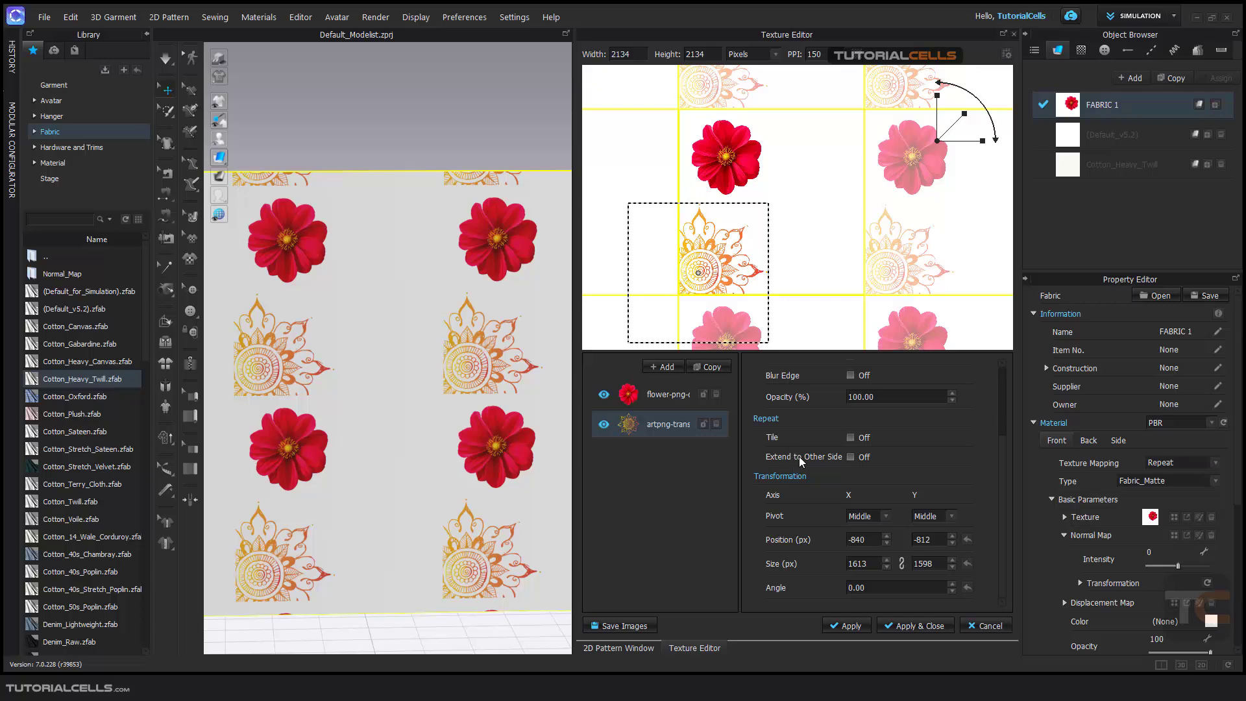
{"action": "left_click", "coordinate": [849, 457]}
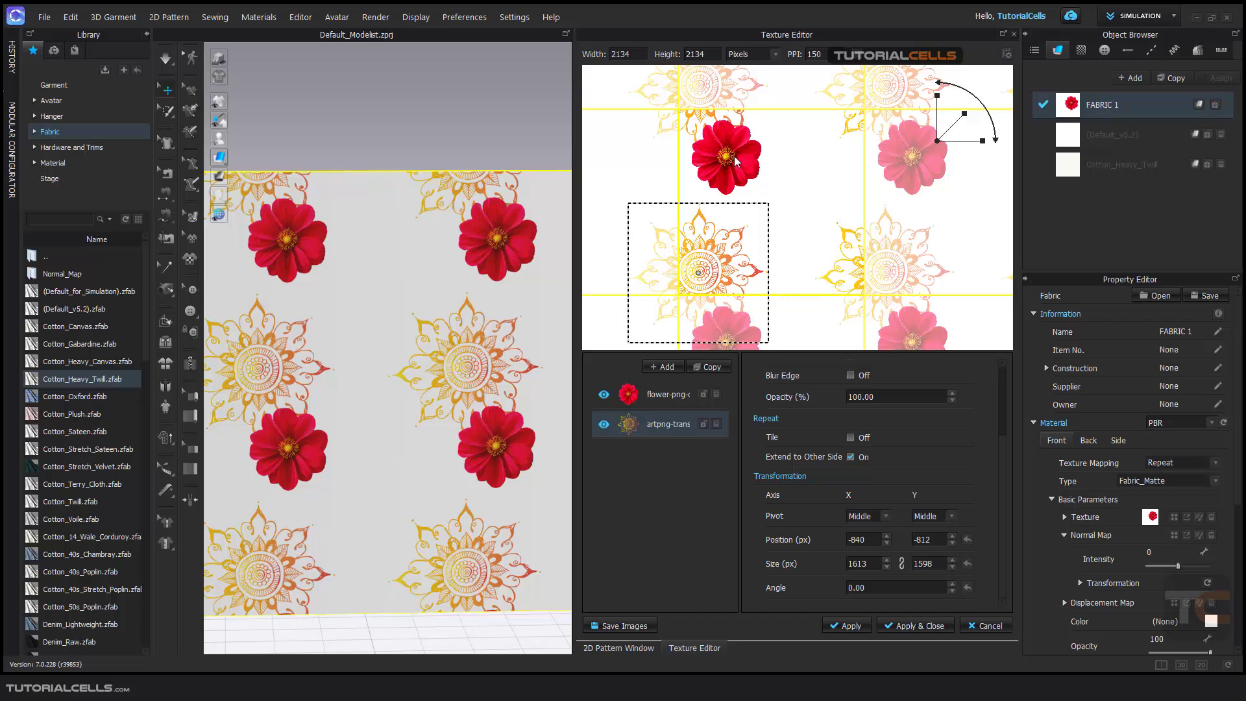
- Move the flower across the tile edge to about X -900, Y 373 px and turn on Extend to Other Side for it
{"action": "left_click", "coordinate": [650, 398]}
{"action": "left_click_drag", "start_coordinate": [725, 179], "coordinate": [692, 190]}
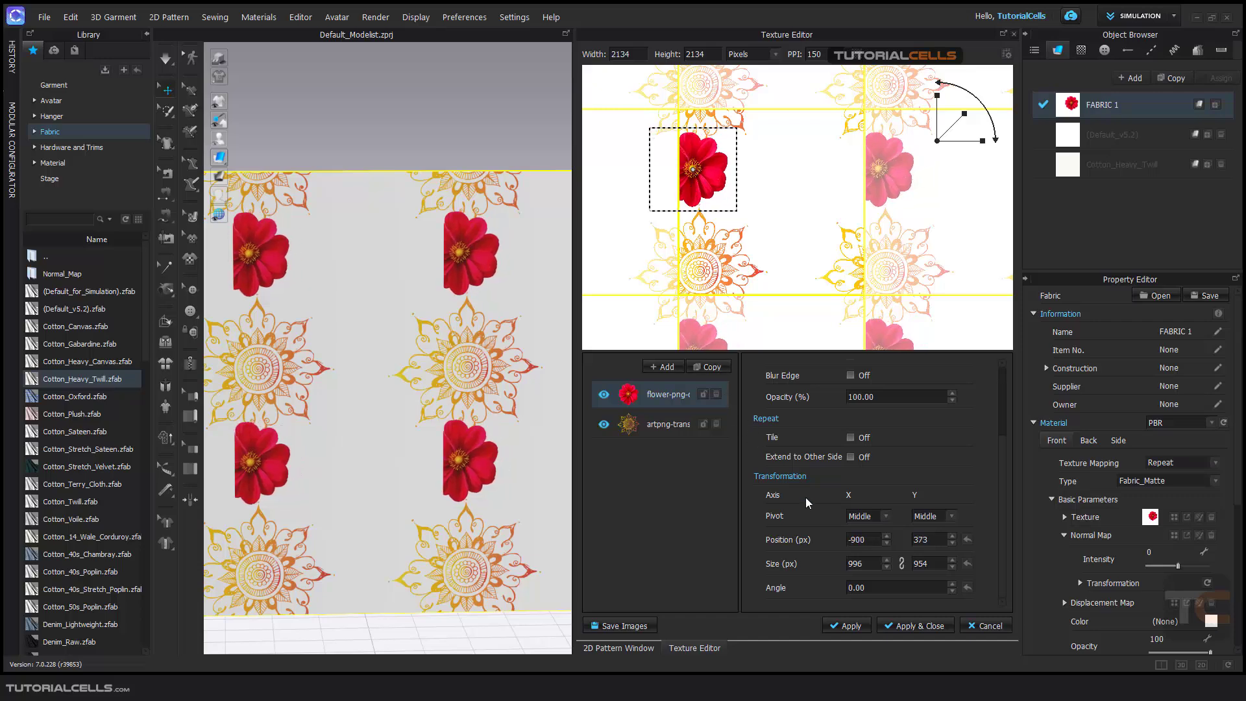
{"action": "left_click", "coordinate": [850, 457]}
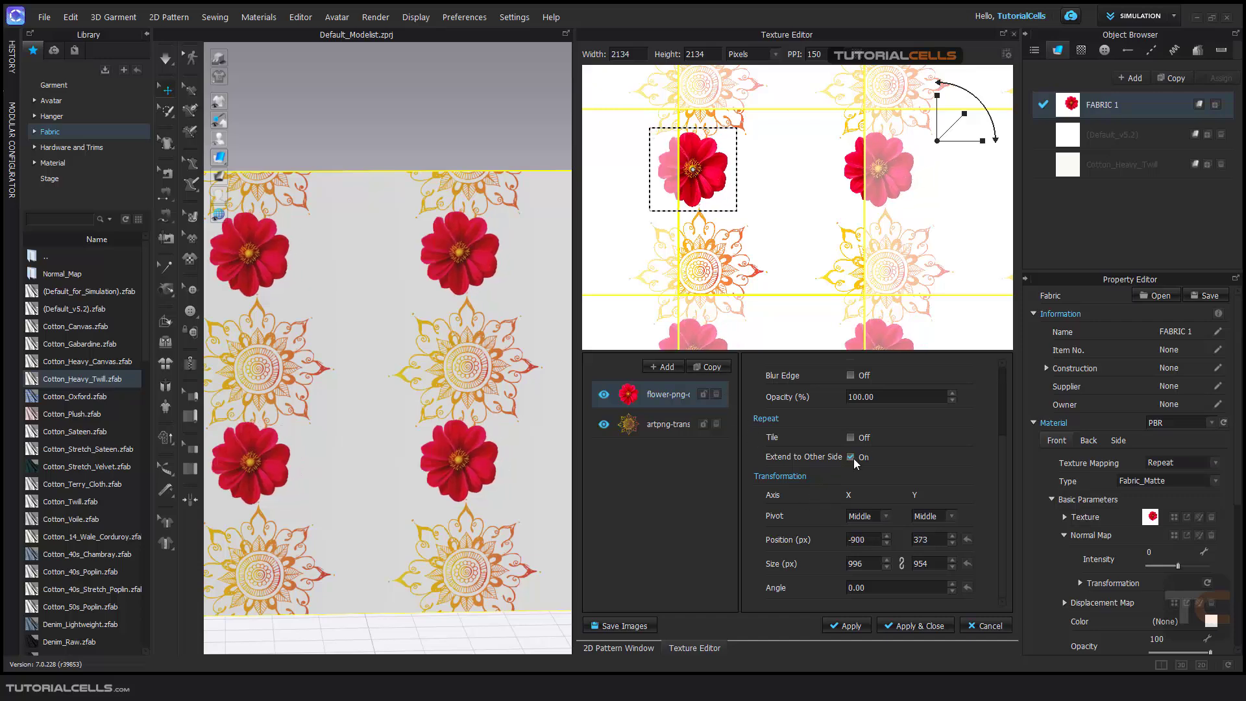
- Rotate the flower to an angle of about 336.79 and apply the finished texture to the fabric, closing the Texture Editor
{"action": "scroll", "coordinate": [440, 344], "scroll_direction": "down", "scroll_amount": 3}
{"action": "right_click_drag", "start_coordinate": [441, 344], "coordinate": [467, 335]}
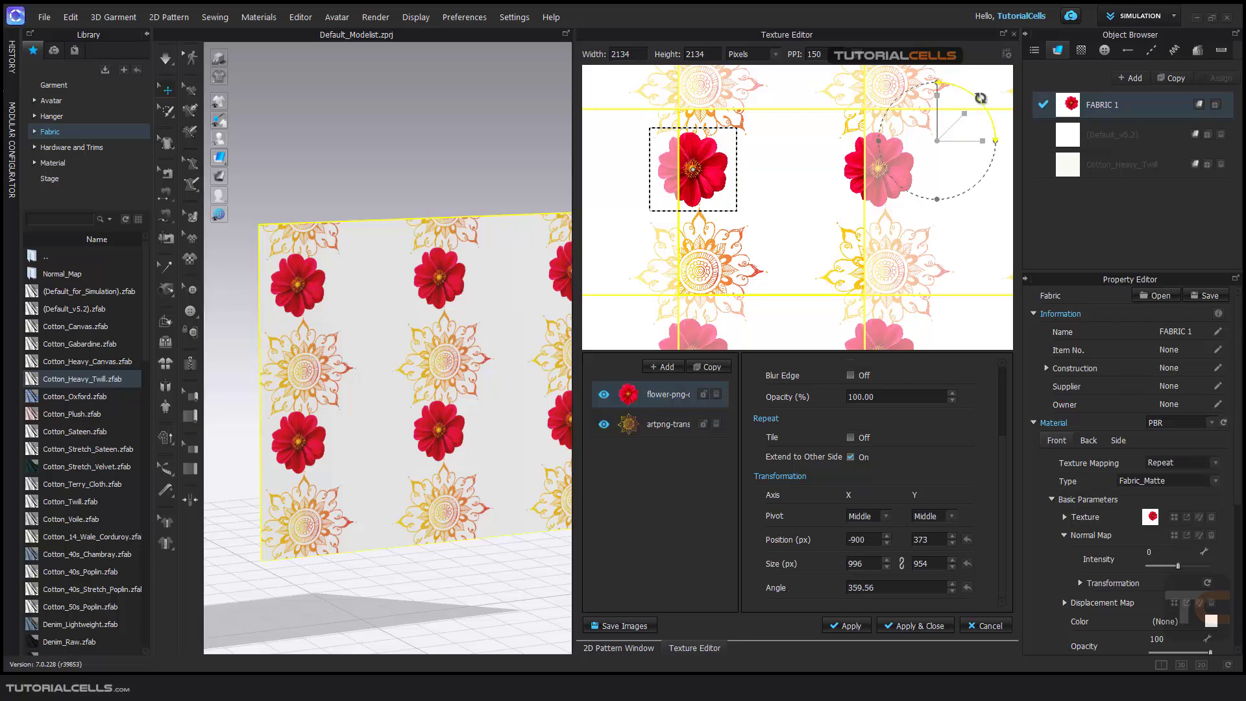
{"action": "left_click_drag", "start_coordinate": [979, 97], "coordinate": [993, 120]}
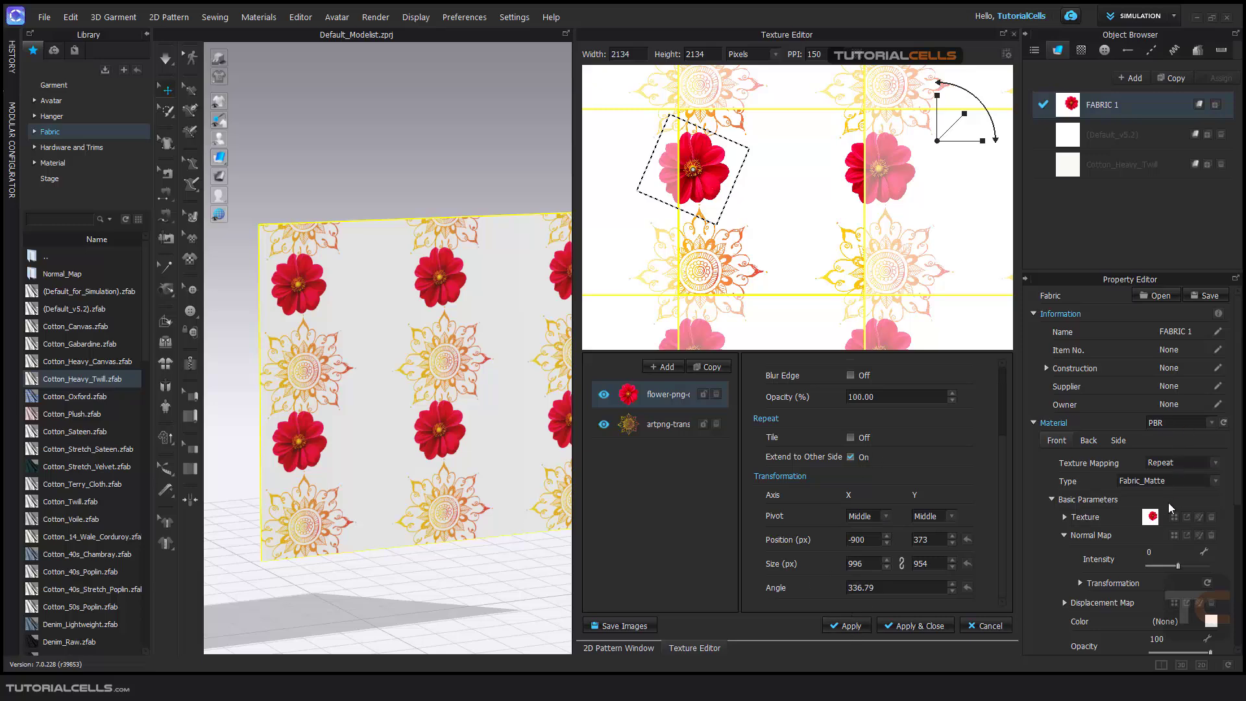
{"action": "left_click", "coordinate": [868, 627]}
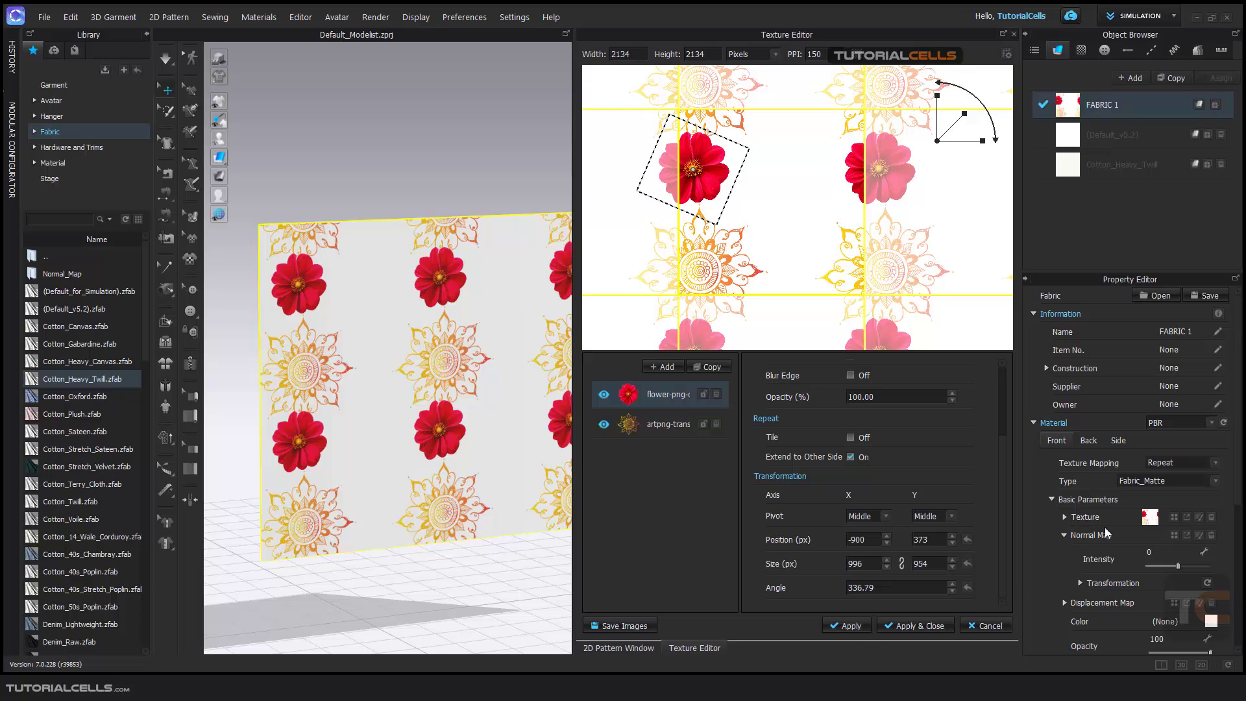
{"action": "left_click", "coordinate": [911, 626]}
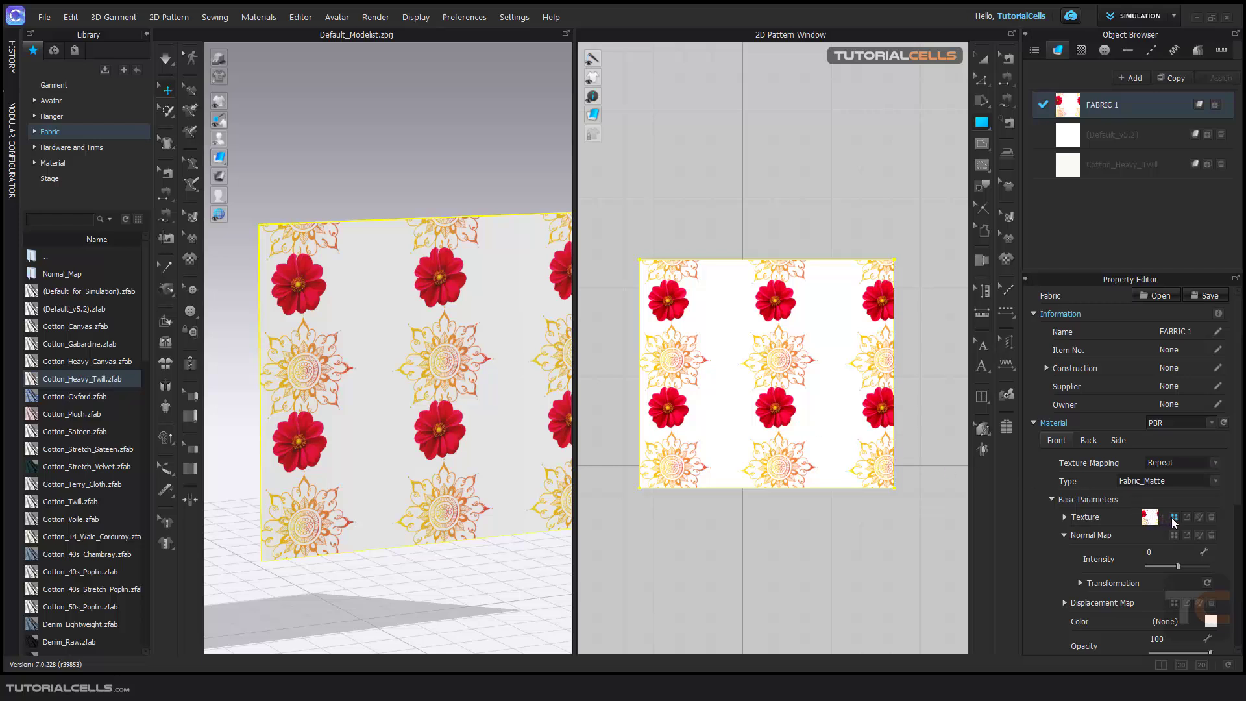
- Browse for the texture file of FABRIC 1 and view the file properties of the baked texture image
{"action": "left_click", "coordinate": [1174, 518]}
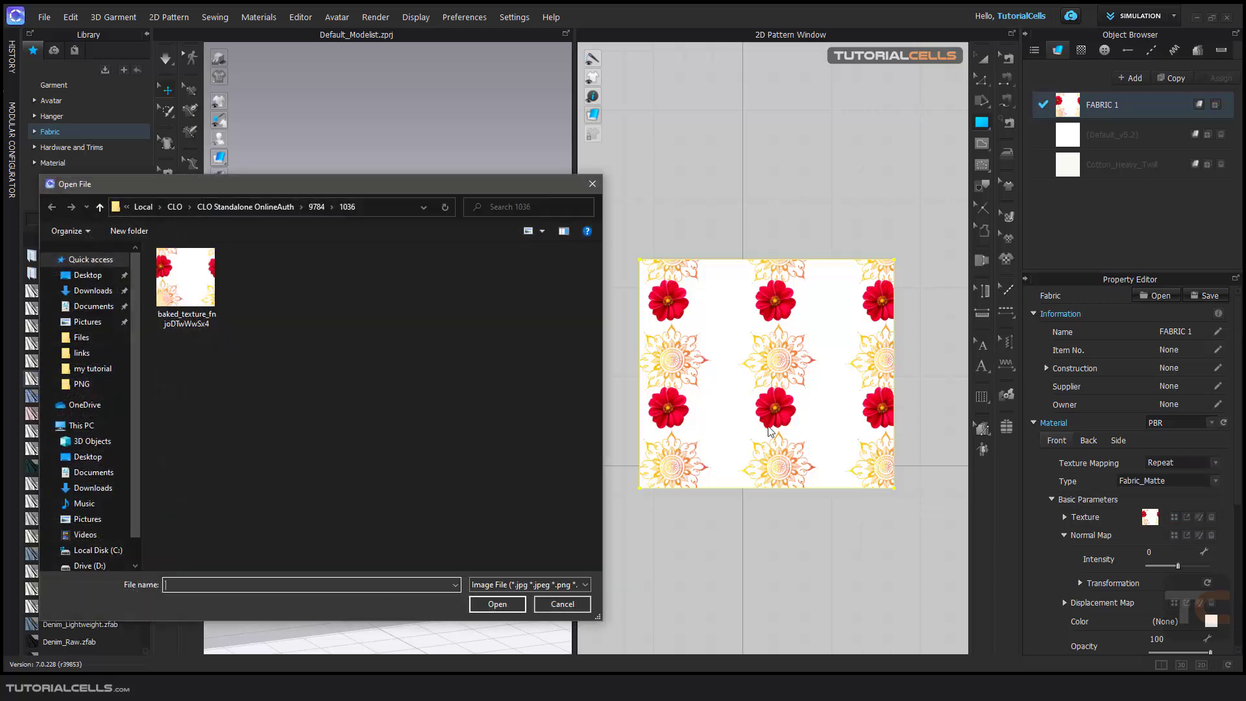
{"action": "left_click_drag", "start_coordinate": [388, 191], "coordinate": [672, 175]}
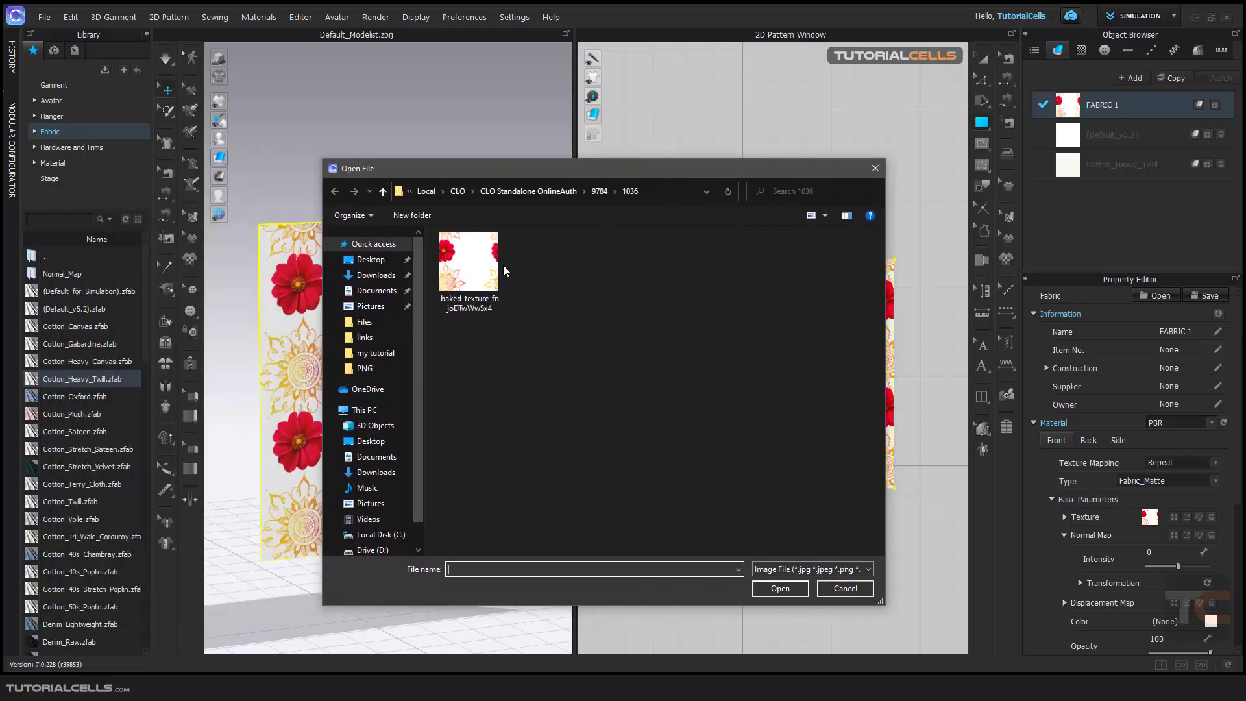
{"action": "right_click", "coordinate": [483, 260]}
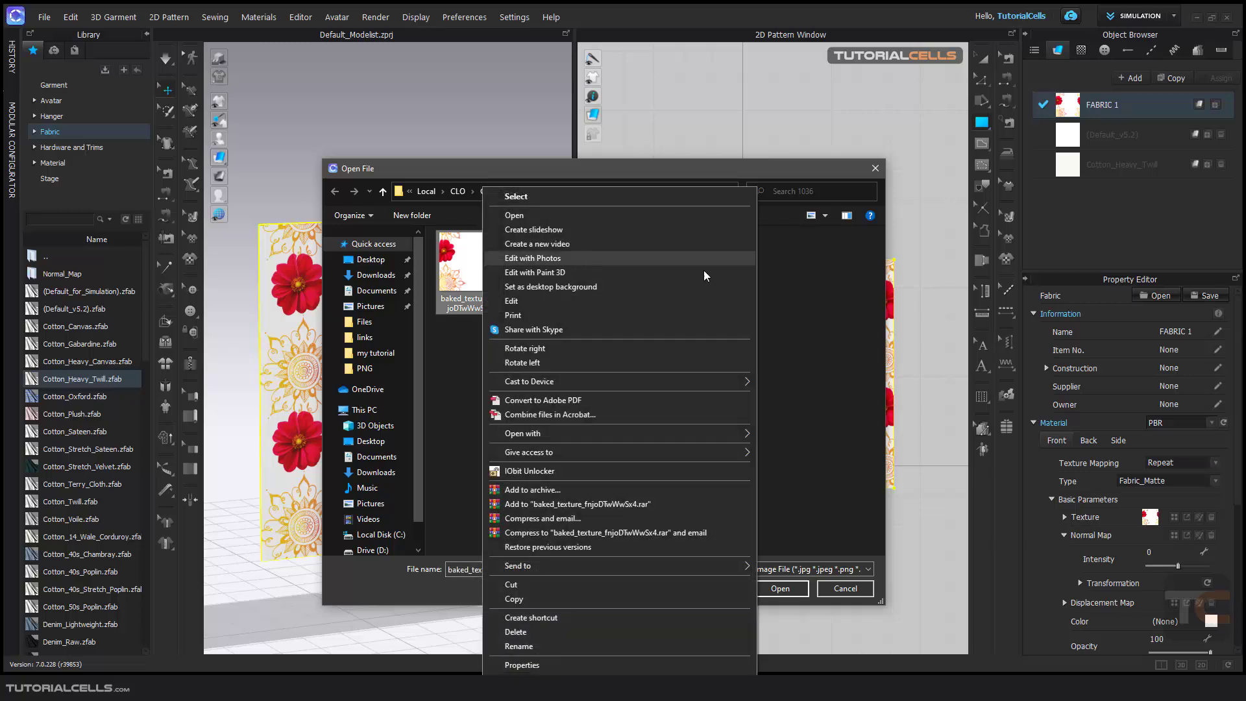
{"action": "left_click", "coordinate": [782, 285]}
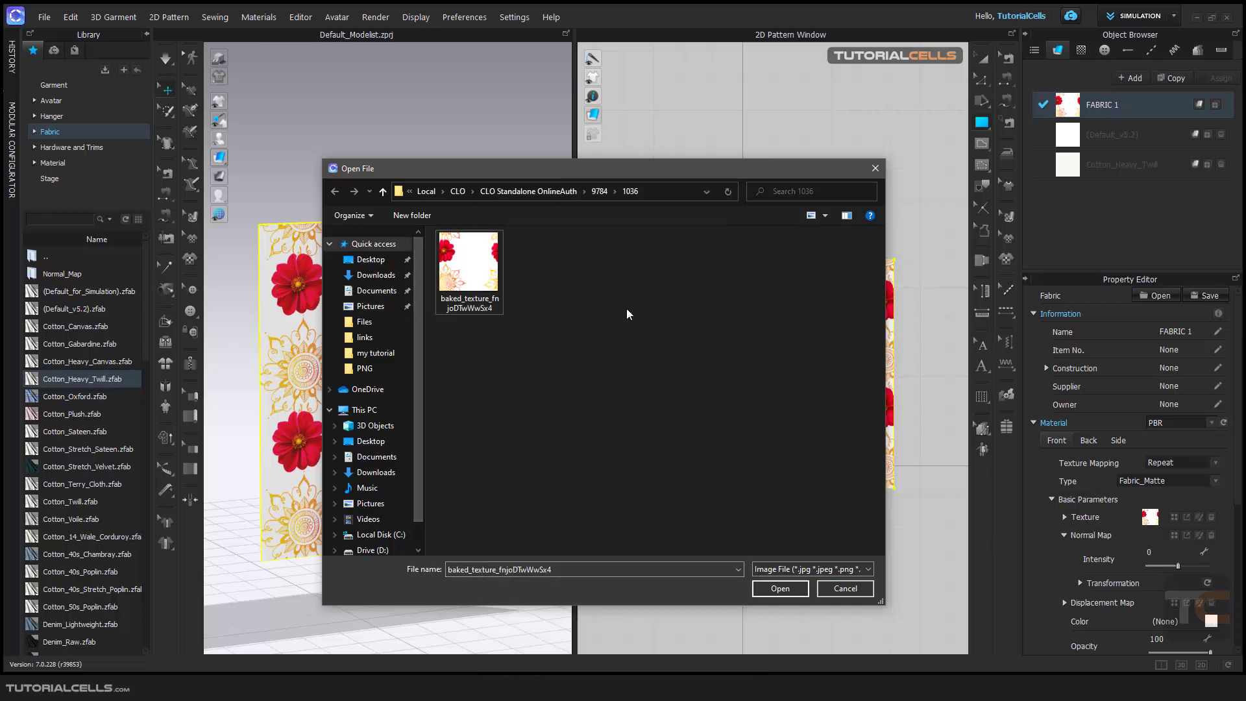
{"action": "left_click", "coordinate": [329, 244]}
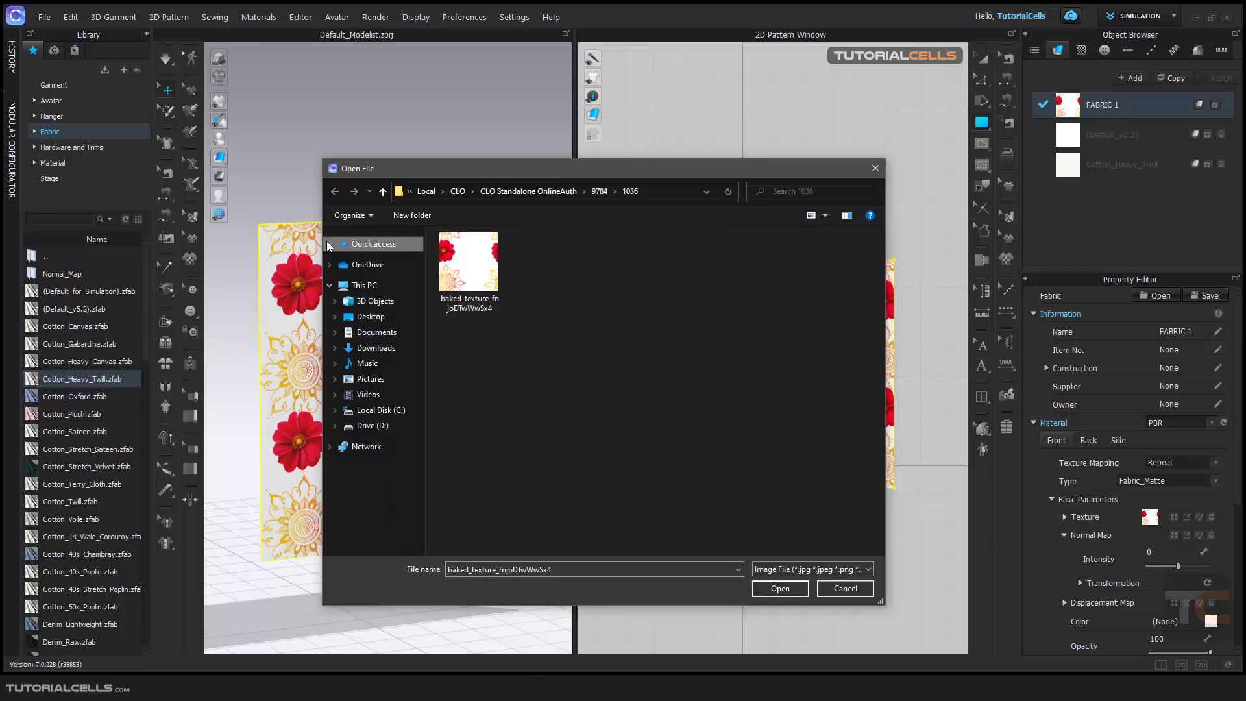
{"action": "right_click", "coordinate": [475, 277]}
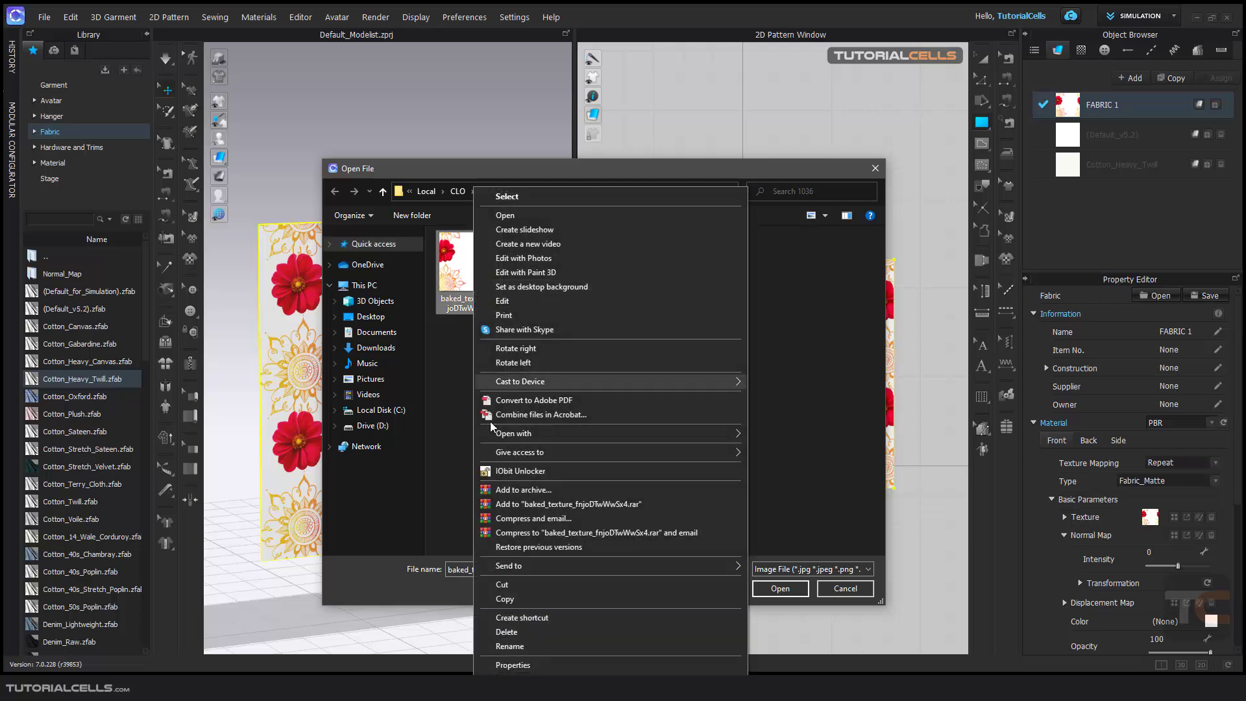
{"action": "left_click", "coordinate": [511, 664]}
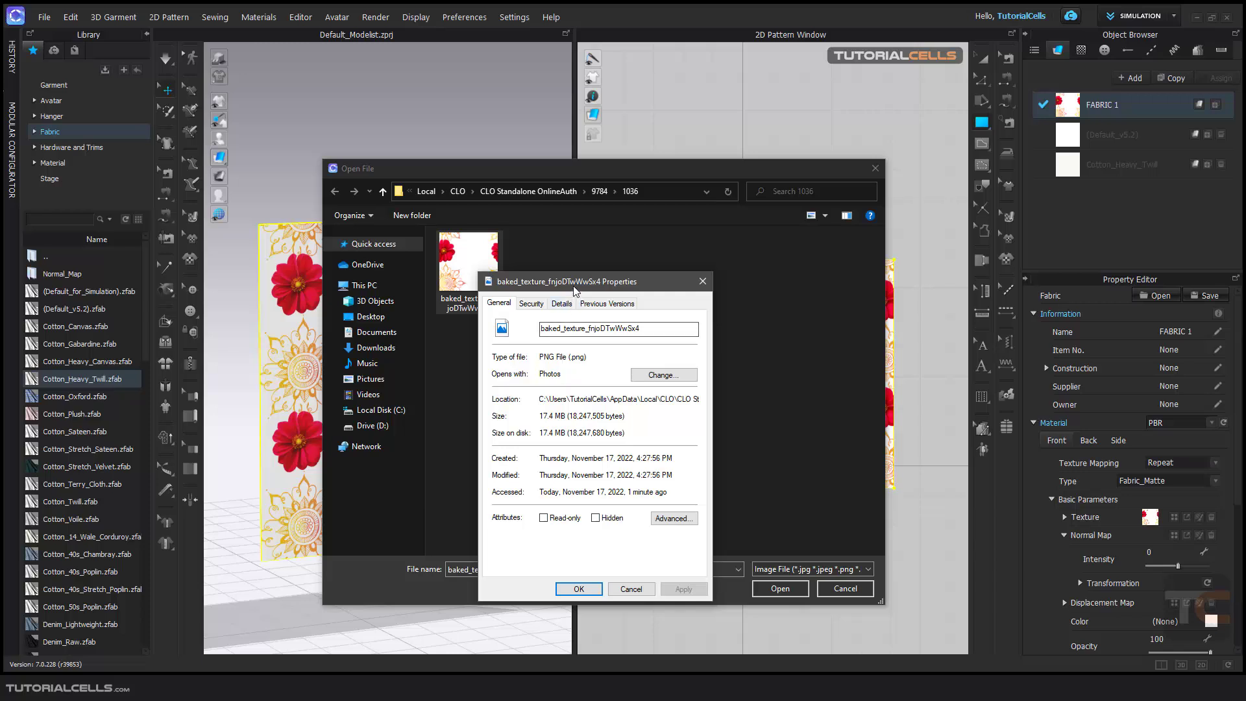
- Close the baked texture's file properties and the file browser without loading a file, and delete the texture from FABRIC 1
{"action": "left_click_drag", "start_coordinate": [571, 281], "coordinate": [606, 261]}
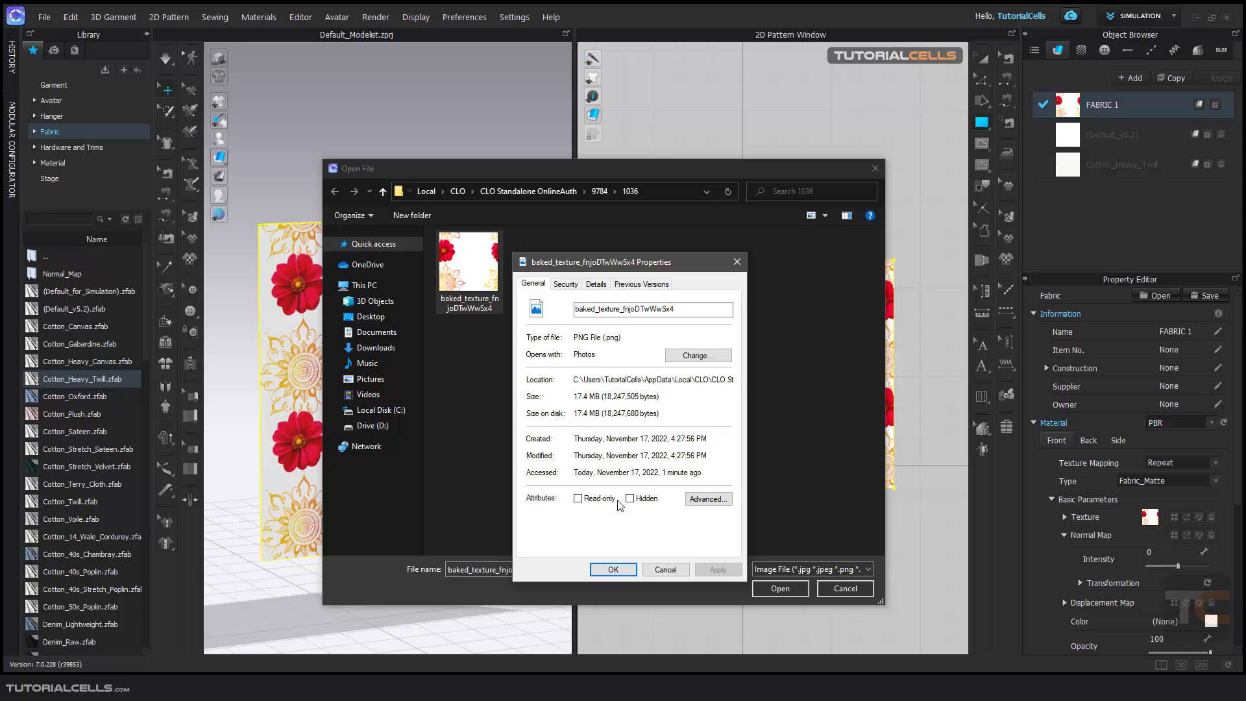
{"action": "left_click", "coordinate": [658, 570]}
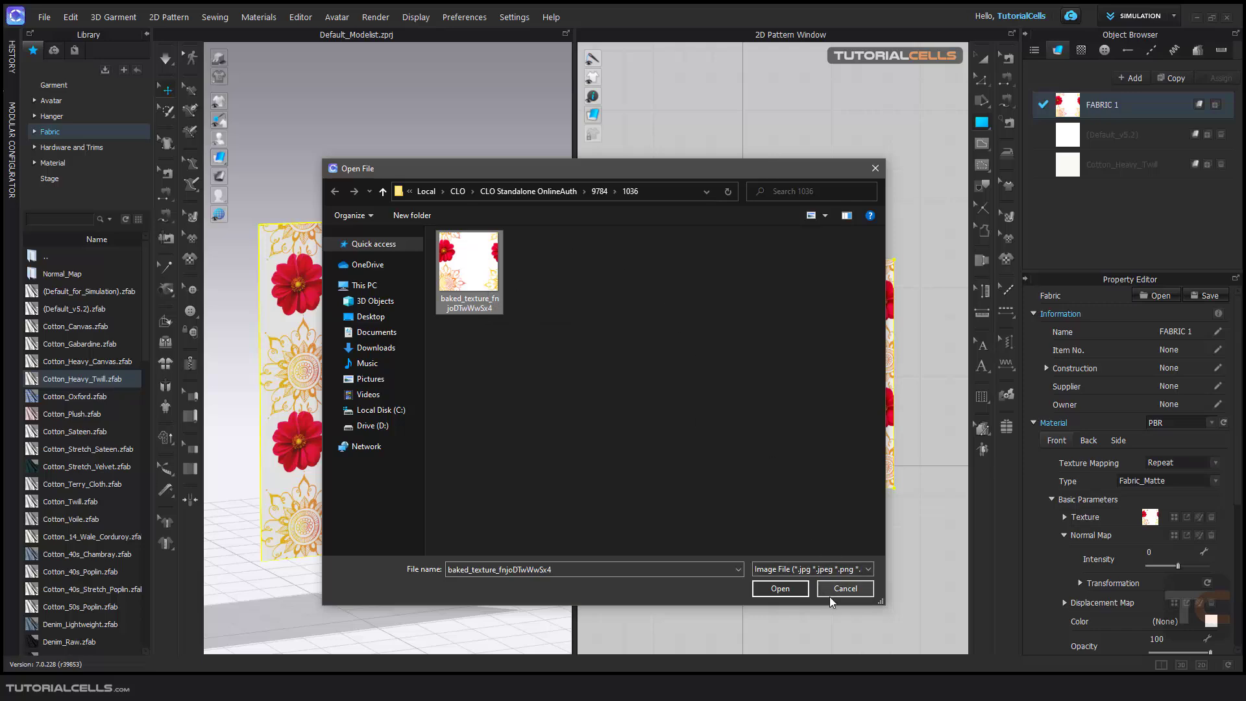
{"action": "left_click", "coordinate": [843, 588]}
{"action": "left_click", "coordinate": [1211, 518]}
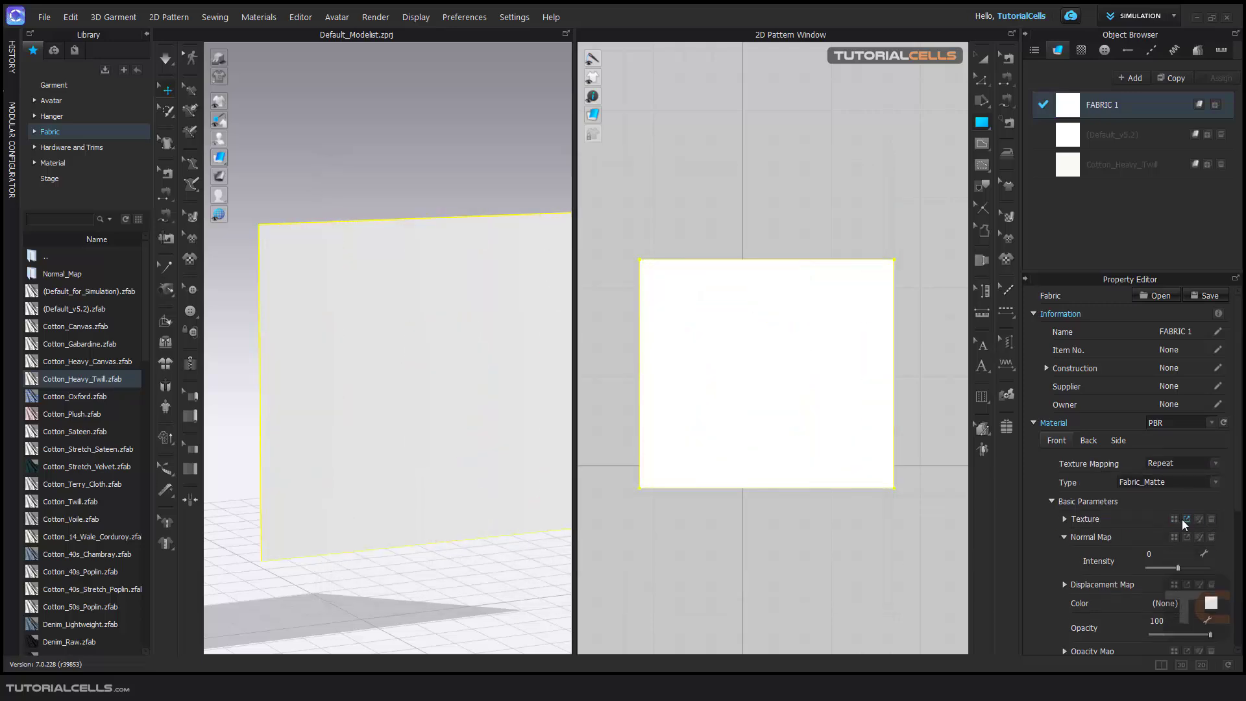
- Browse for a FABRIC 1 texture, go up to CLO Standalone OnlineAuth, examine the subfolders of 9784 and close the file browser
{"action": "left_click", "coordinate": [1173, 519]}
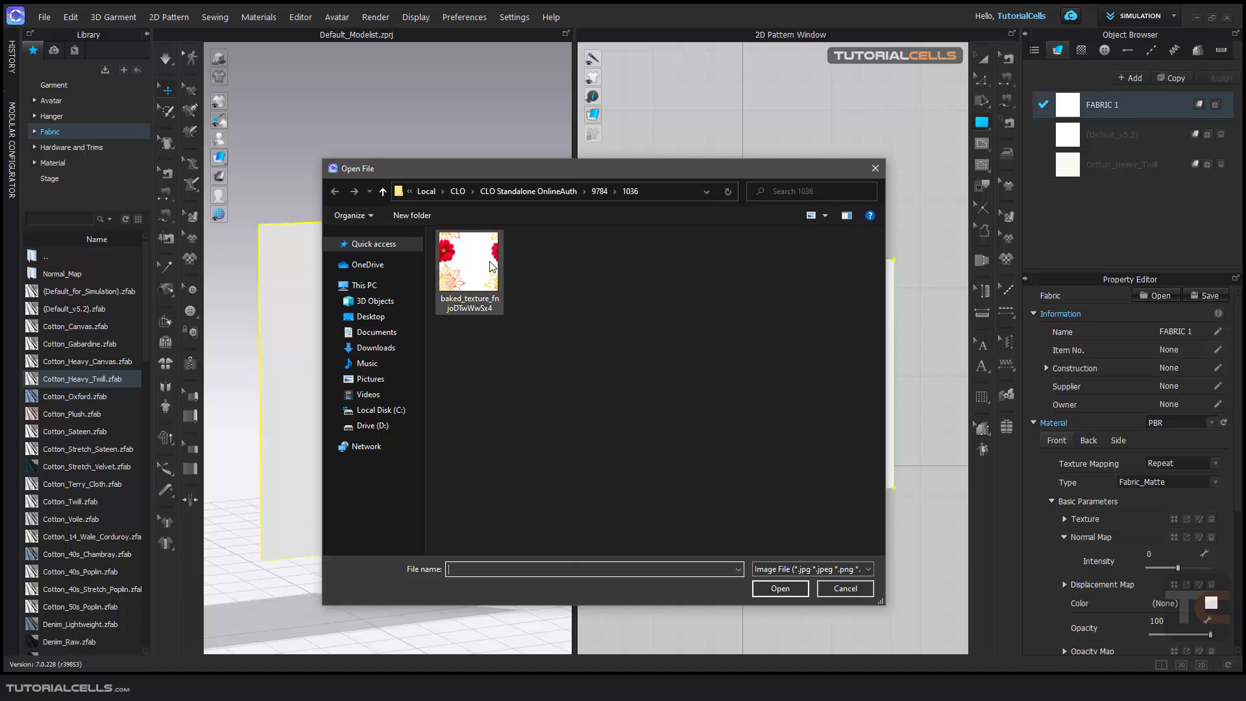
{"action": "left_click", "coordinate": [563, 192]}
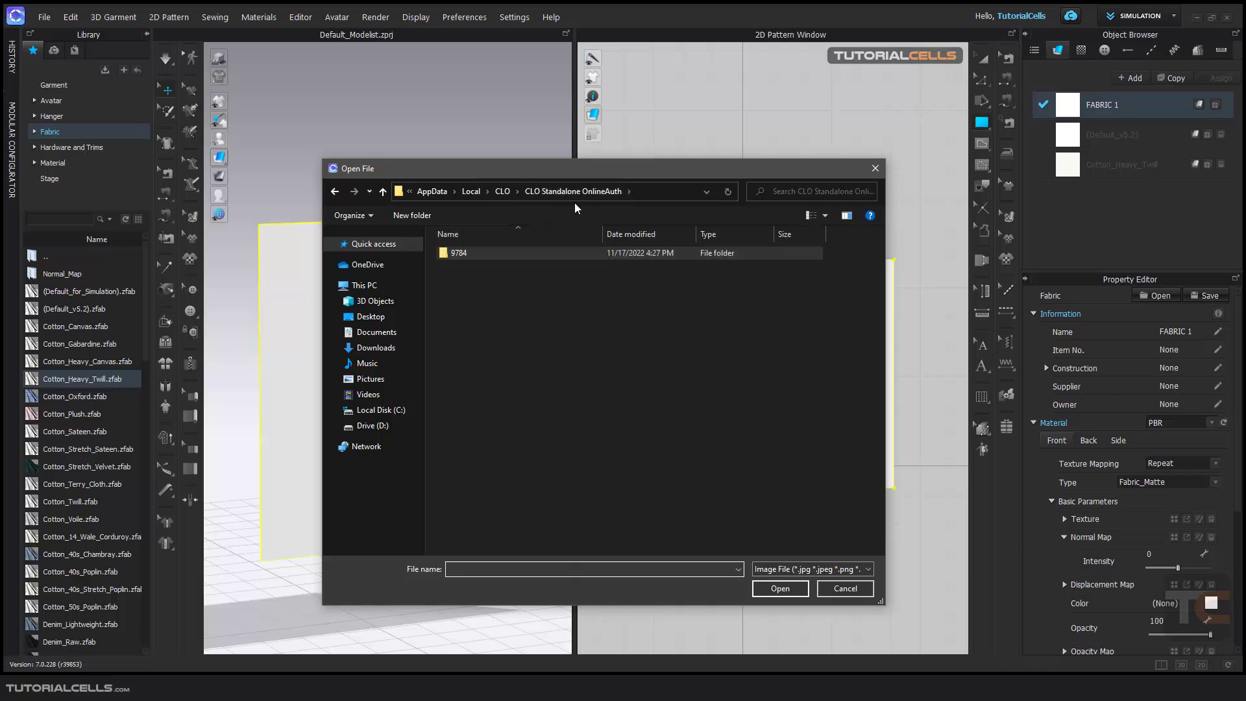
{"action": "double_click", "coordinate": [526, 253]}
{"action": "scroll", "coordinate": [544, 372], "scroll_direction": "down", "scroll_amount": 5}
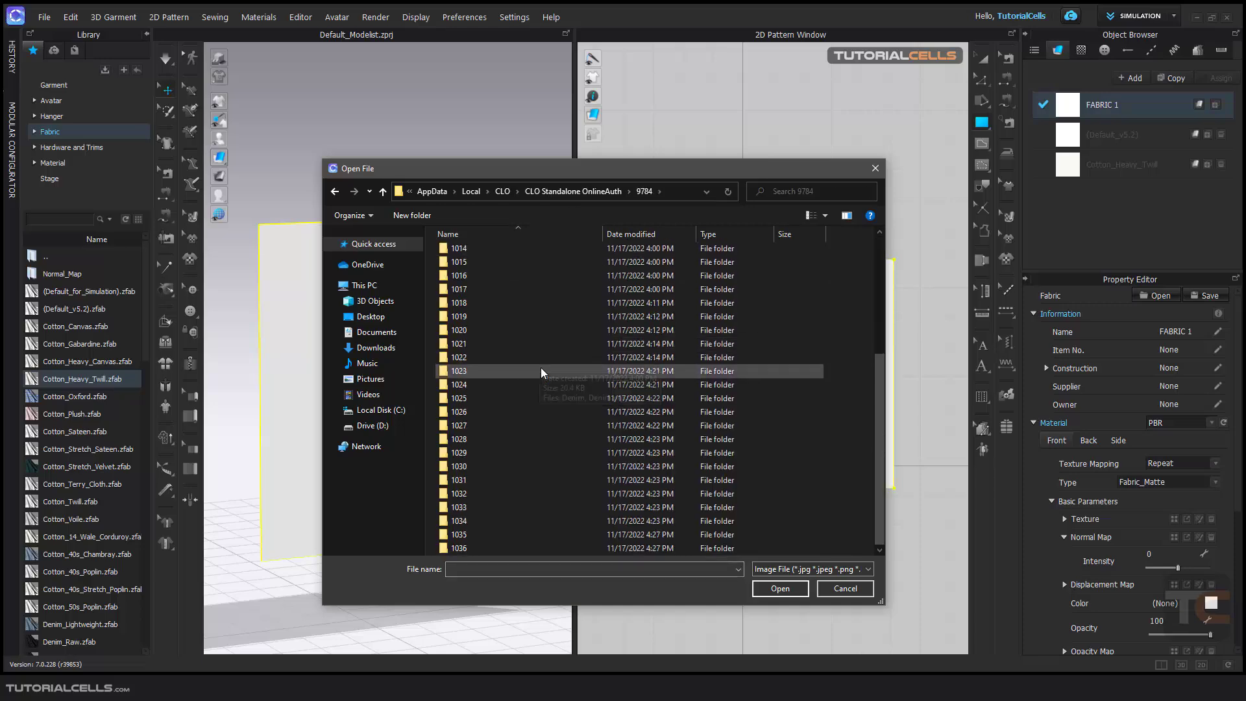
{"action": "scroll", "coordinate": [544, 372], "scroll_direction": "up", "scroll_amount": 5}
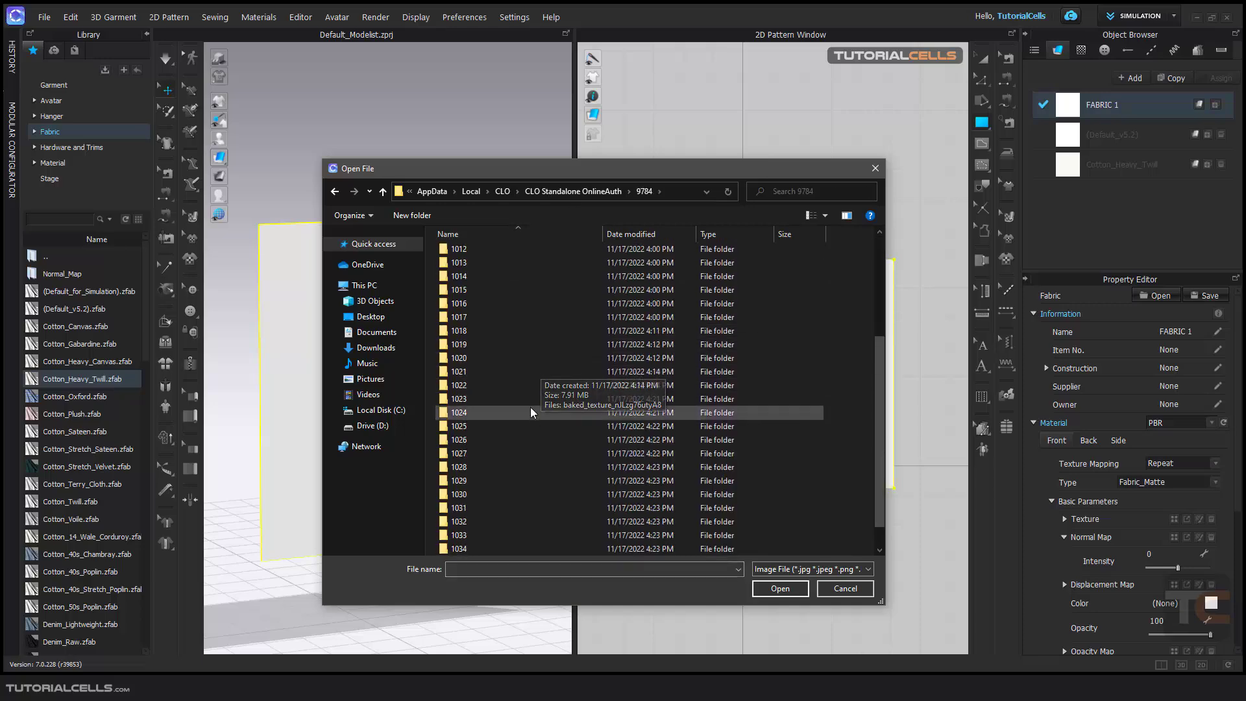
{"action": "left_click", "coordinate": [875, 169]}
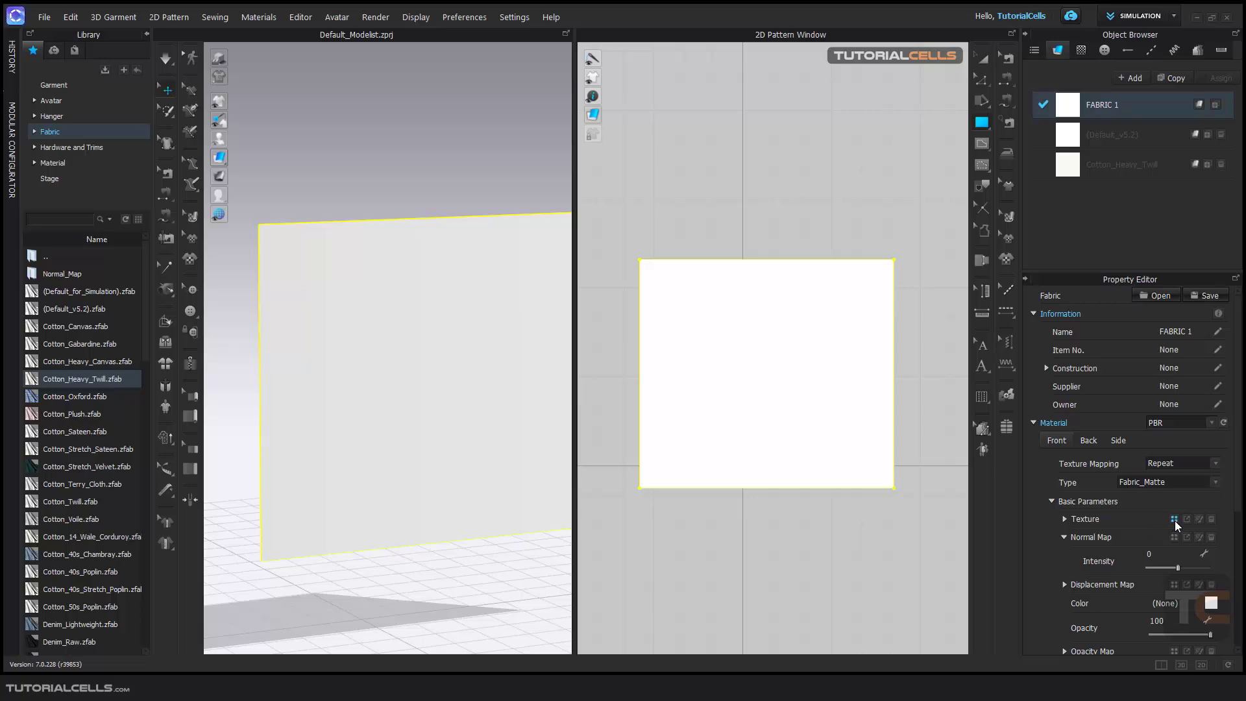
- Reopen the texture file browser for FABRIC 1 and look through the numbered baked-texture folders in 9784
{"action": "left_click", "coordinate": [1174, 519]}
{"action": "scroll", "coordinate": [542, 338], "scroll_direction": "down", "scroll_amount": 5}
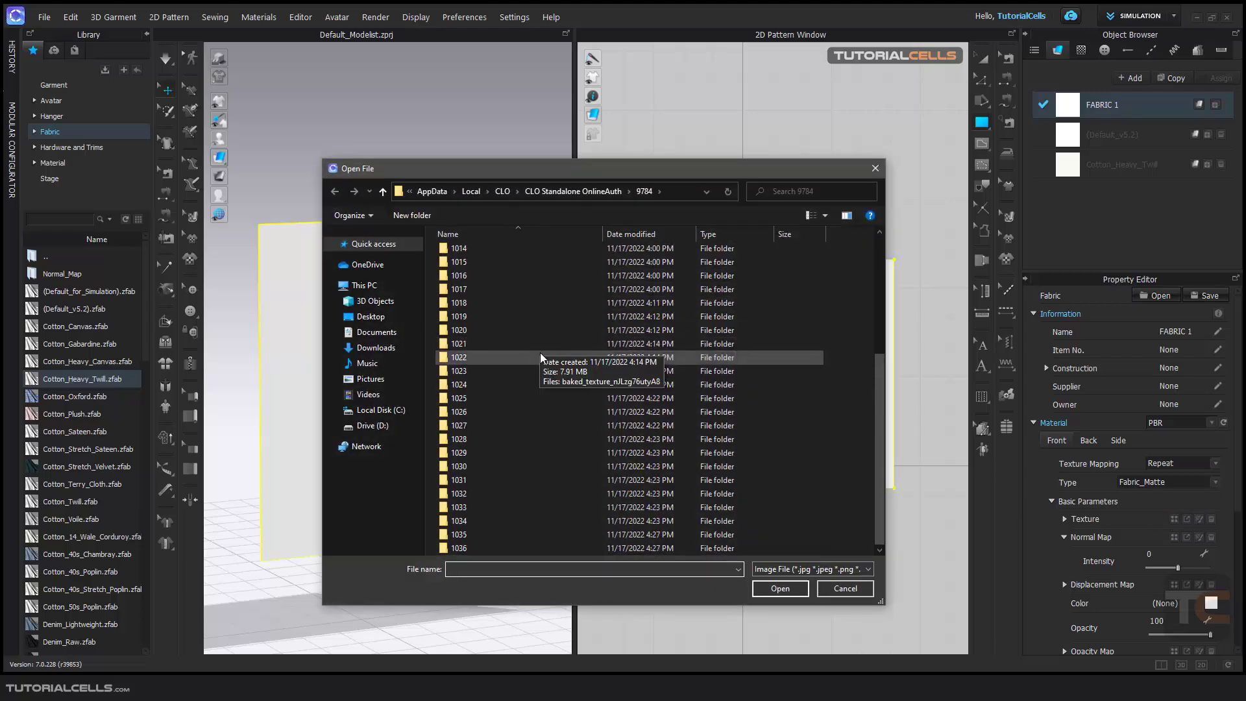
{"action": "scroll", "coordinate": [544, 386], "scroll_direction": "up", "scroll_amount": 2}
{"action": "scroll", "coordinate": [543, 388], "scroll_direction": "down", "scroll_amount": 2}
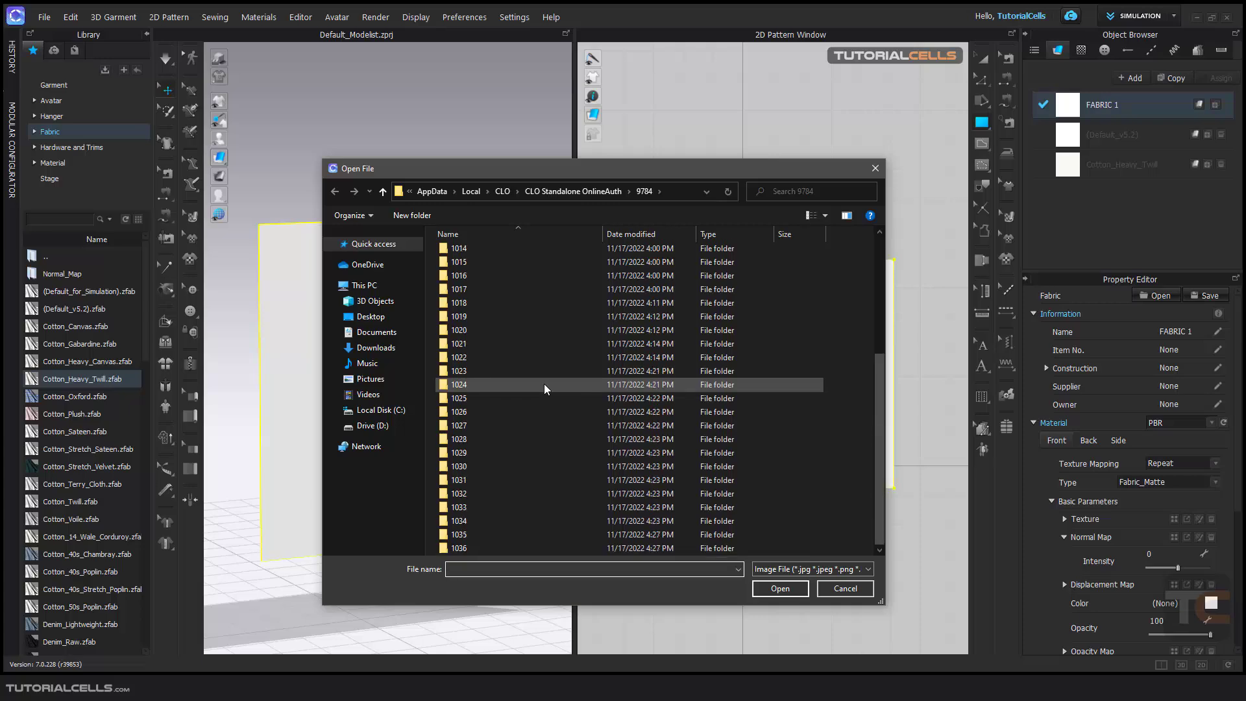